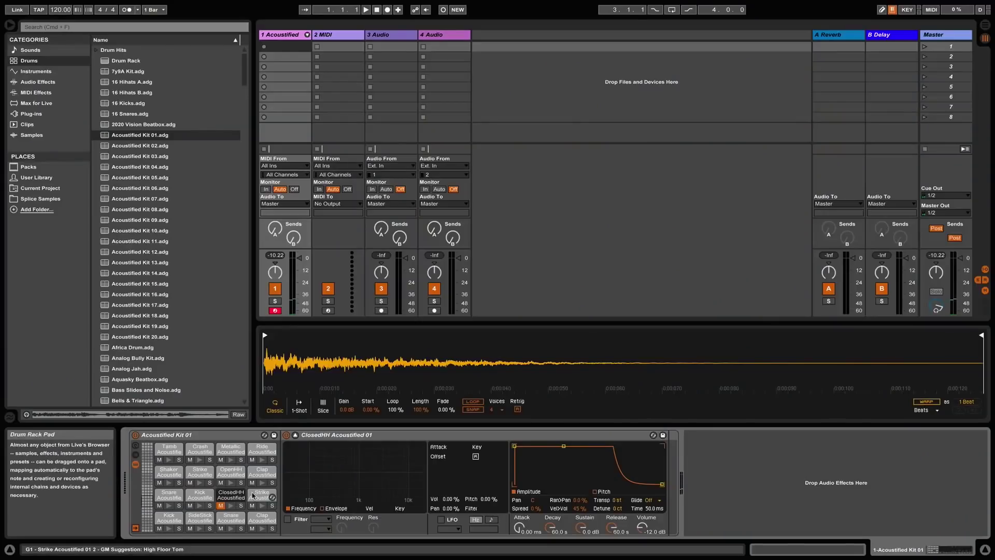
Step: Add one Software Instrument track with an Empty Channel Strip, creating Inst 1
click(253, 495)
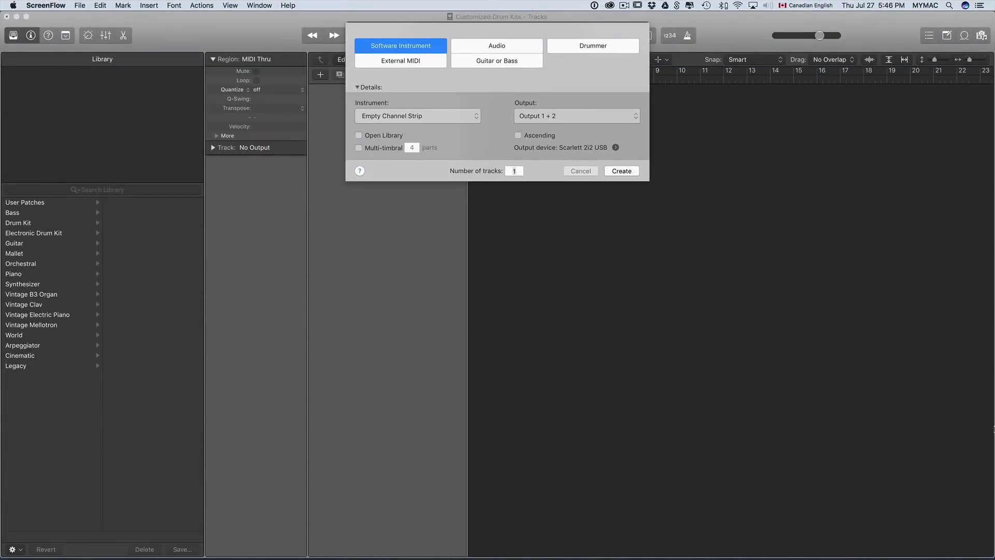
click(456, 37)
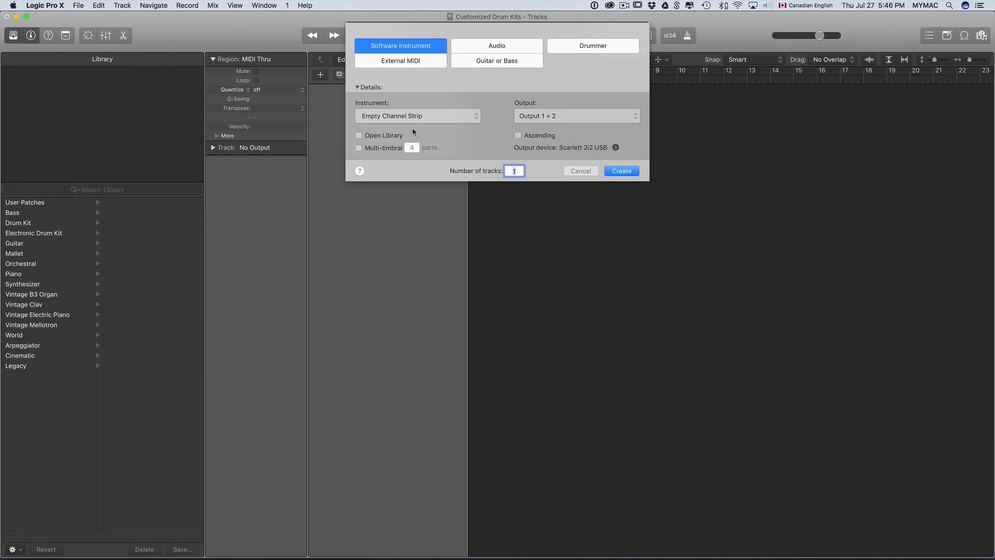
click(423, 119)
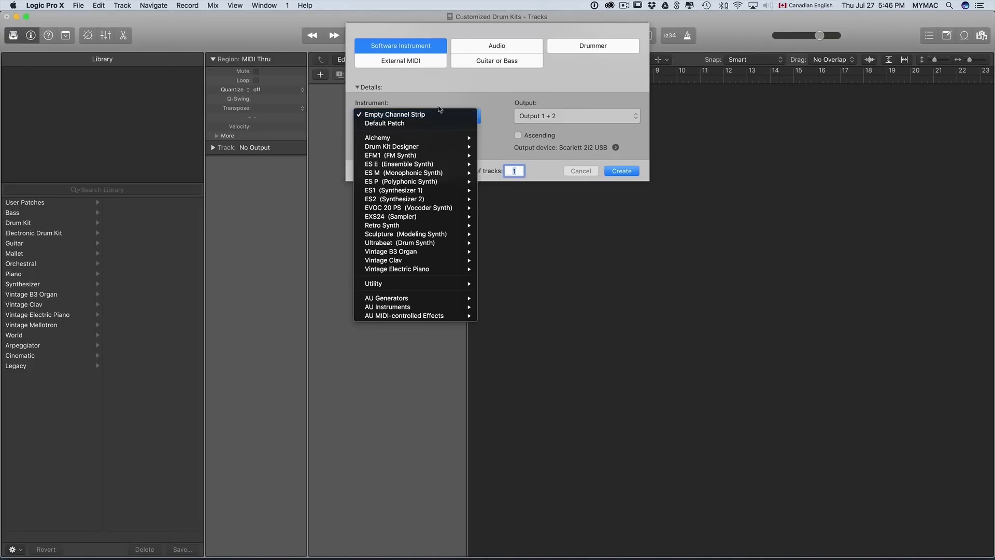
click(432, 109)
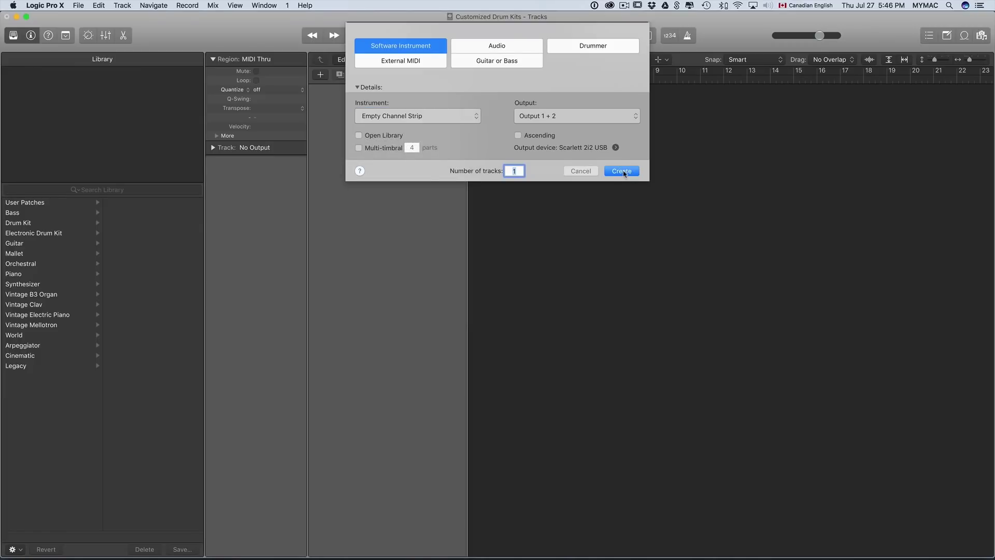
click(621, 171)
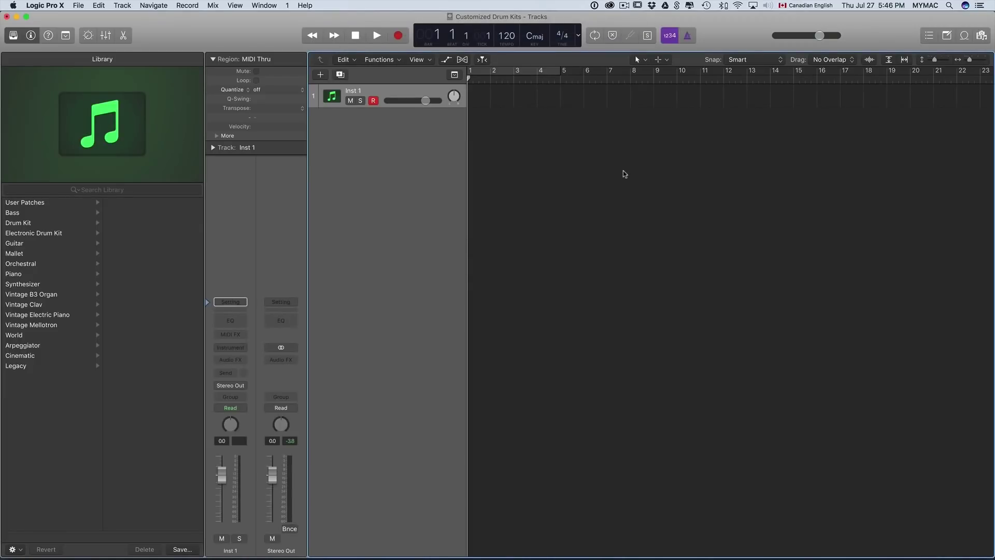
Step: Load Drum Machine Designer into the Inst 1 instrument slot
click(244, 347)
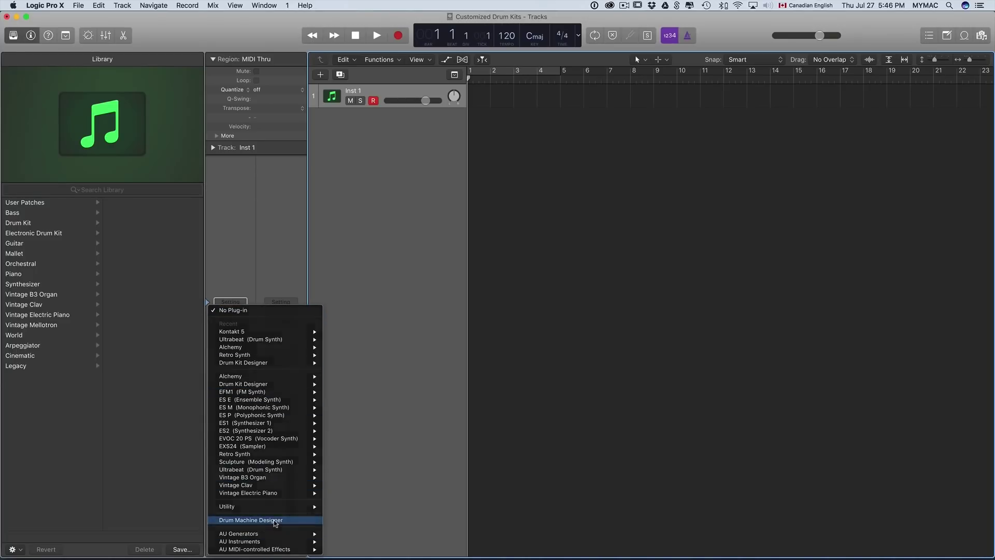
click(276, 520)
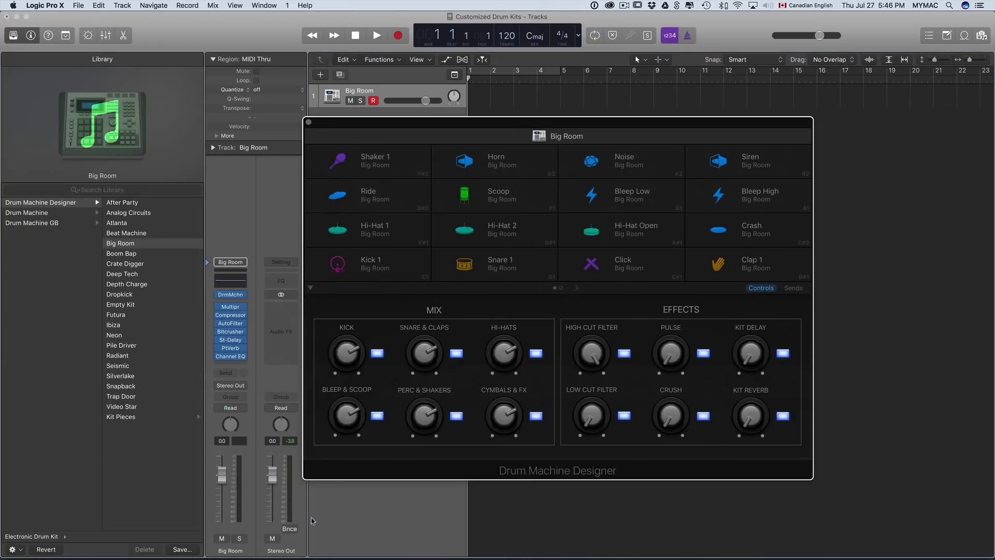
click(363, 251)
click(499, 254)
click(674, 257)
click(733, 254)
click(695, 224)
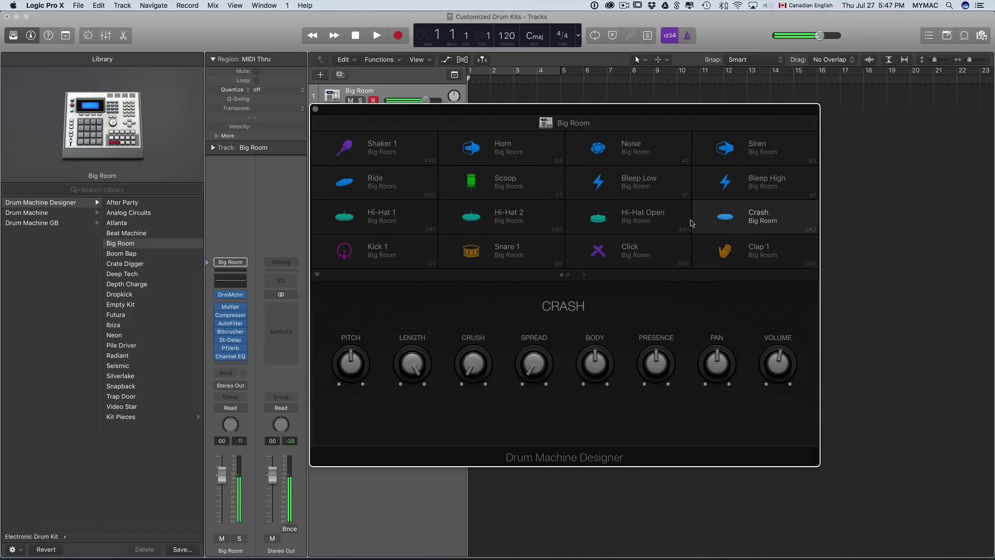
click(376, 267)
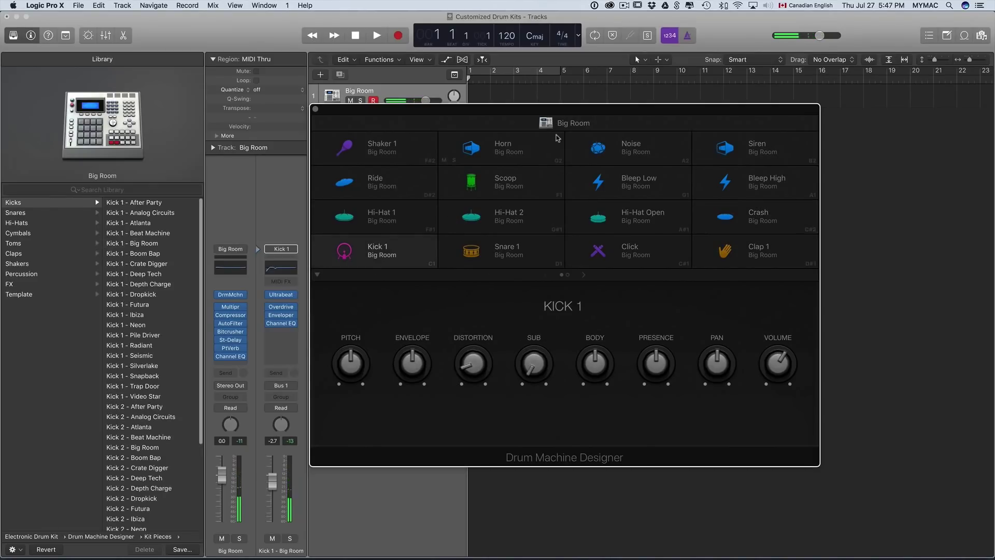
click(573, 125)
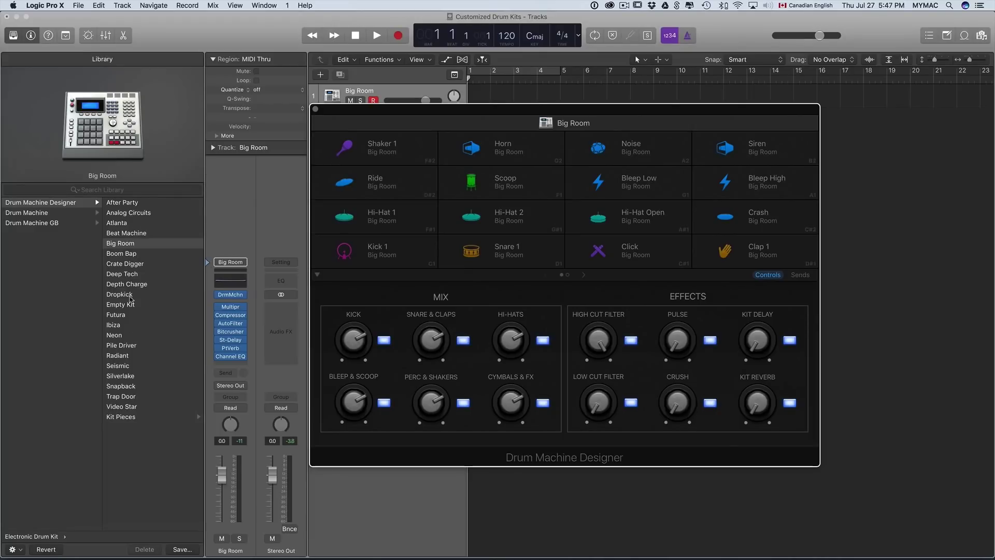
click(137, 255)
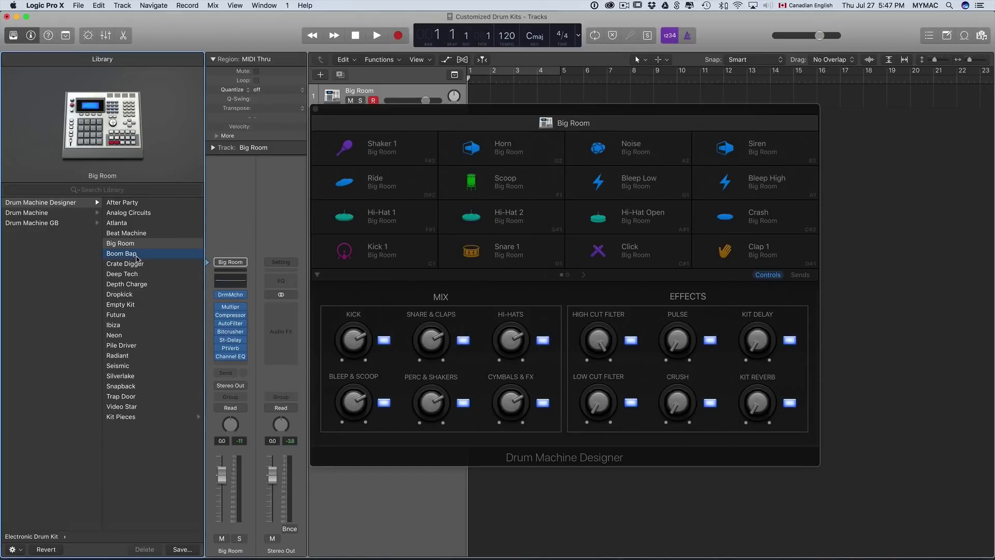
Step: Audition Boom Bap's Kick 1 and Snare 1, then switch to Crate Digger and audition its Kick 1, Snare 1 and Rim
click(384, 254)
click(505, 252)
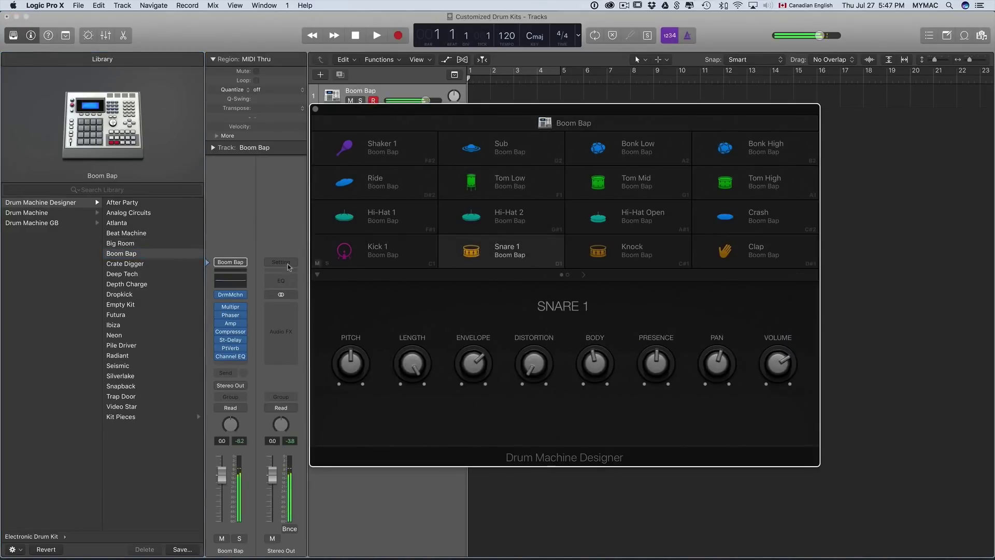
click(134, 264)
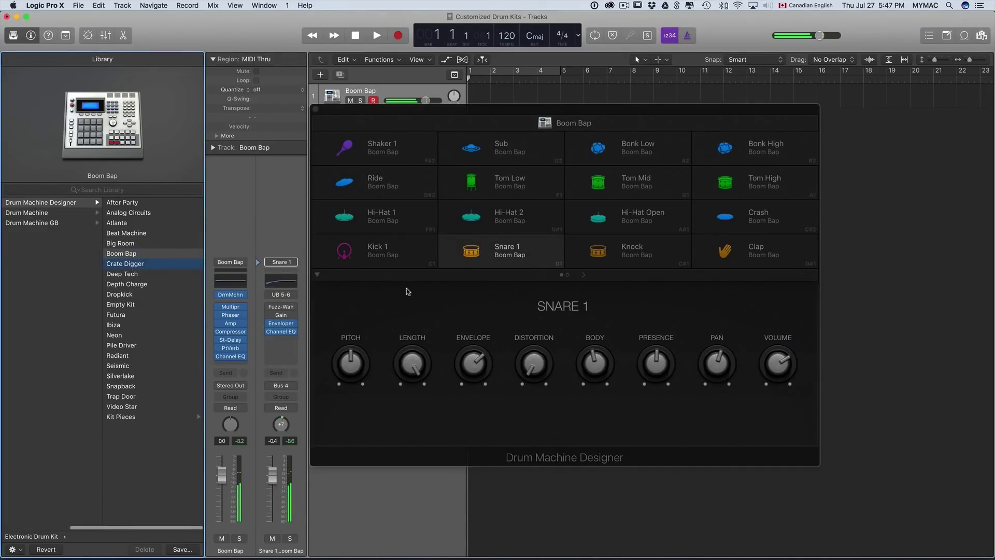
click(381, 254)
click(499, 254)
click(574, 253)
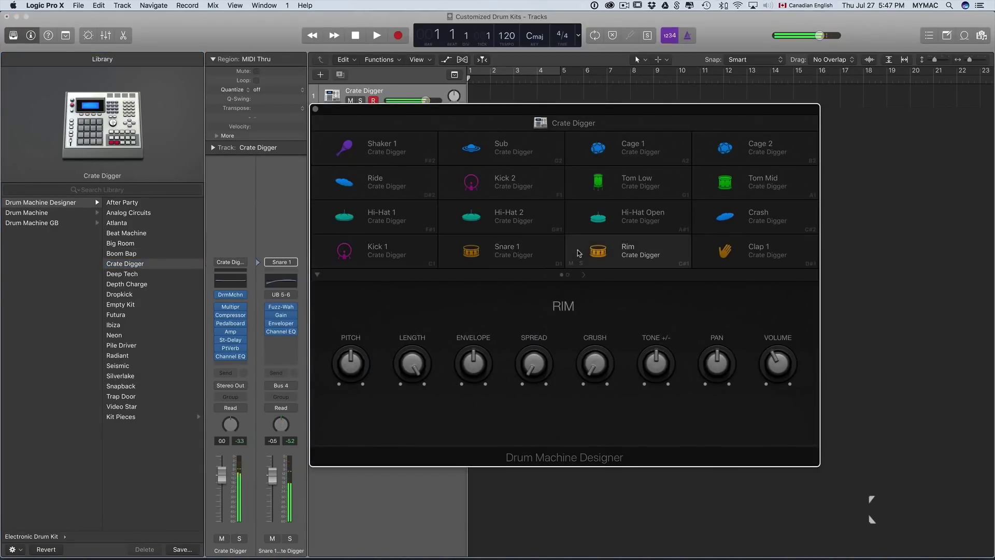
click(408, 259)
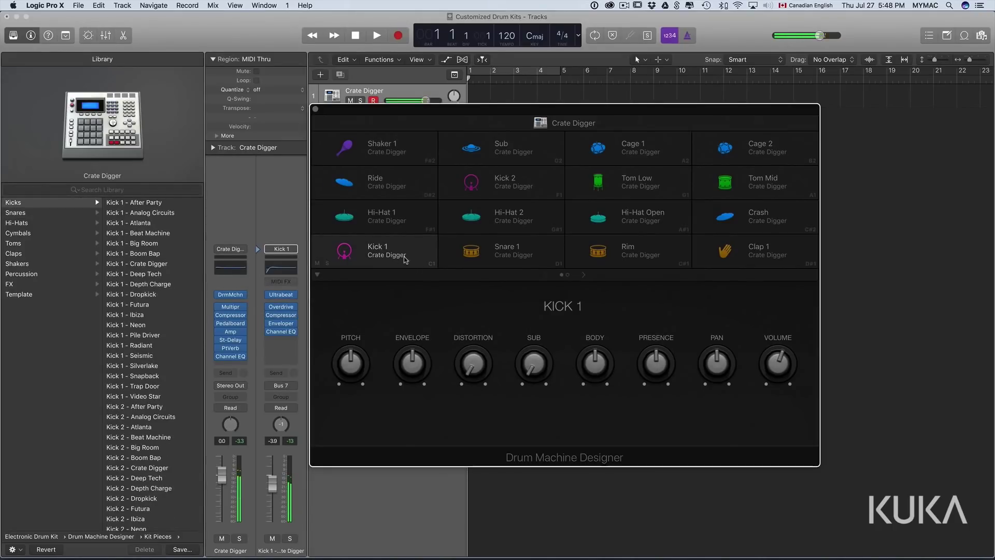
click(458, 253)
click(350, 255)
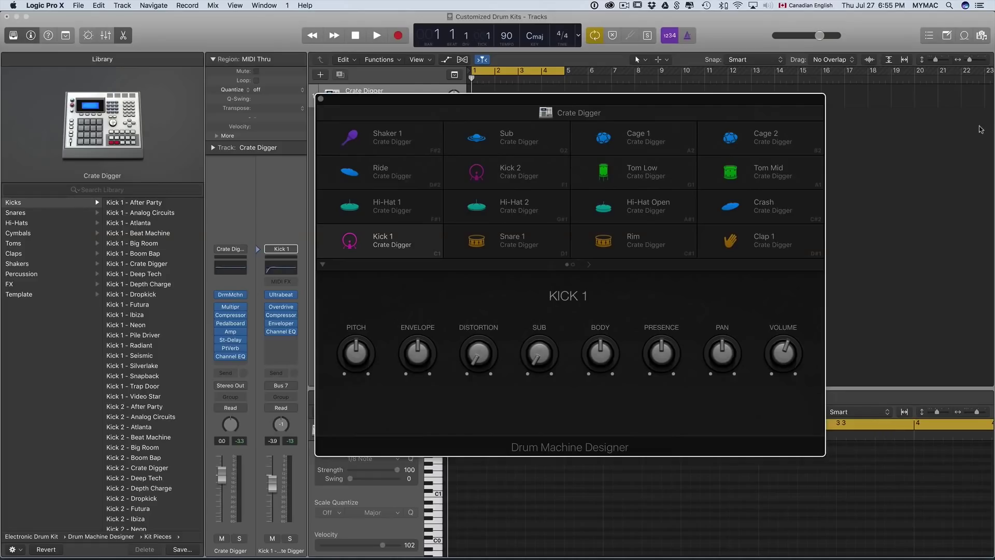
Step: Reposition the drum pad window, audition Snare 1, then close it and record a drum beat
drag(623, 100, 625, 94)
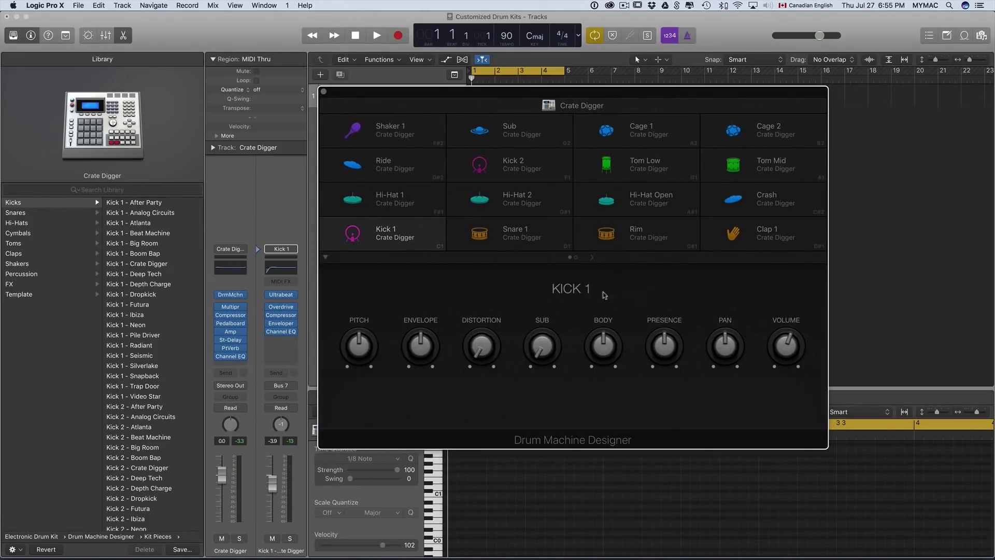
drag(520, 92, 539, 112)
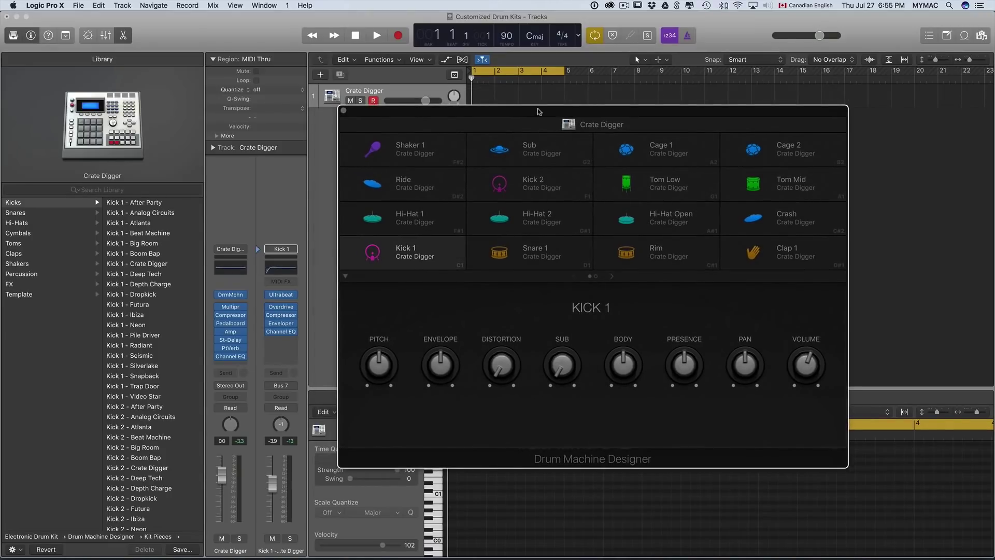
click(507, 251)
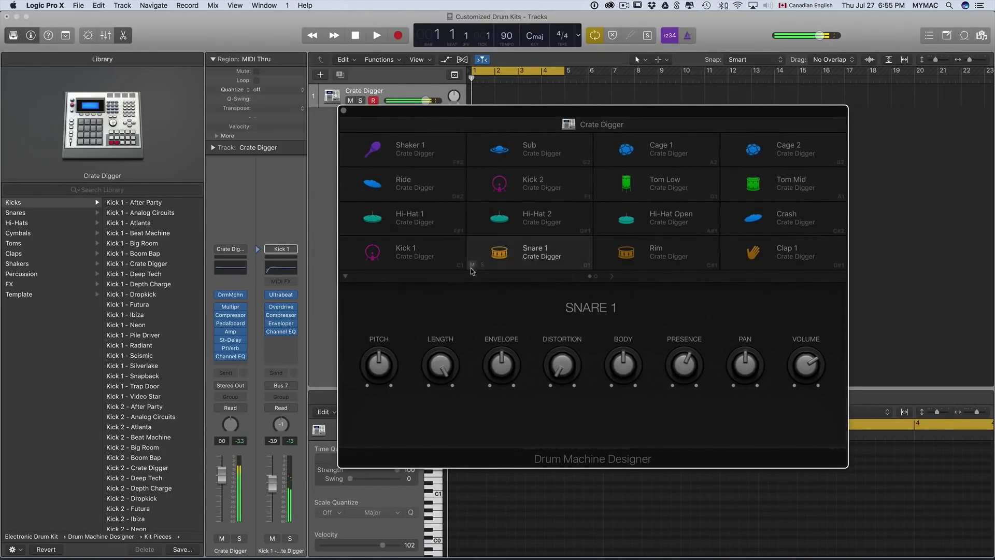
drag(537, 114, 538, 113)
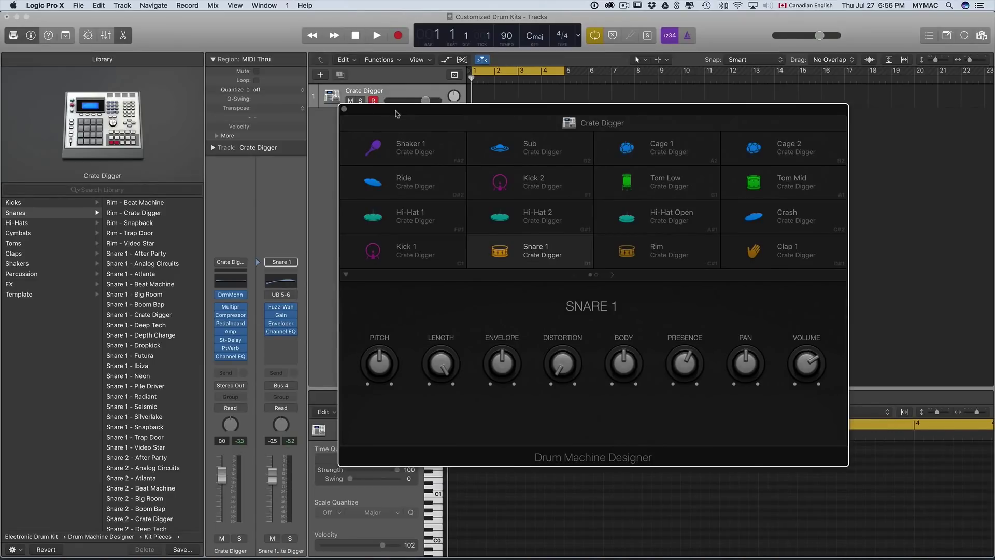
click(343, 110)
click(398, 36)
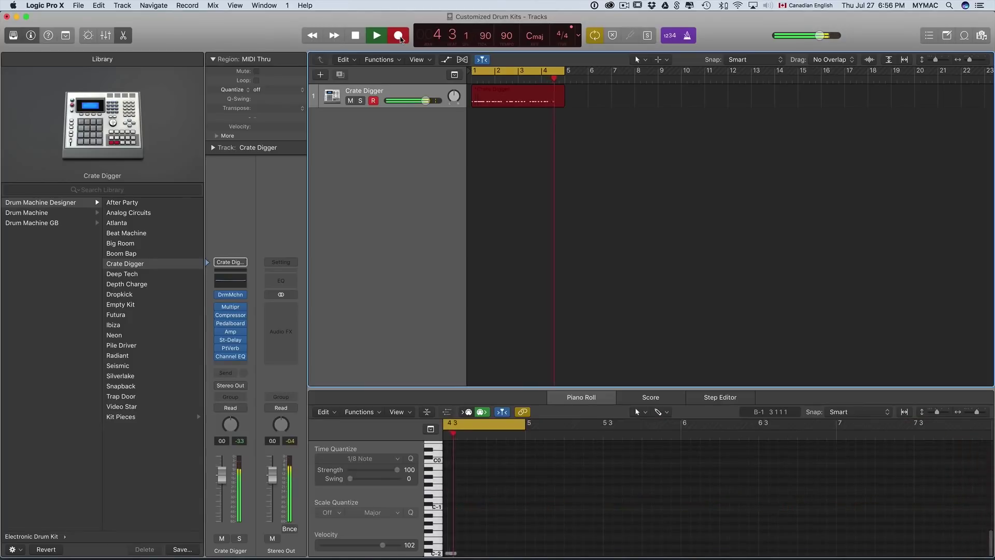
Step: Stop recording and bring up the Kick 1 pad's sound settings, briefly auditioning Snare 1
click(399, 37)
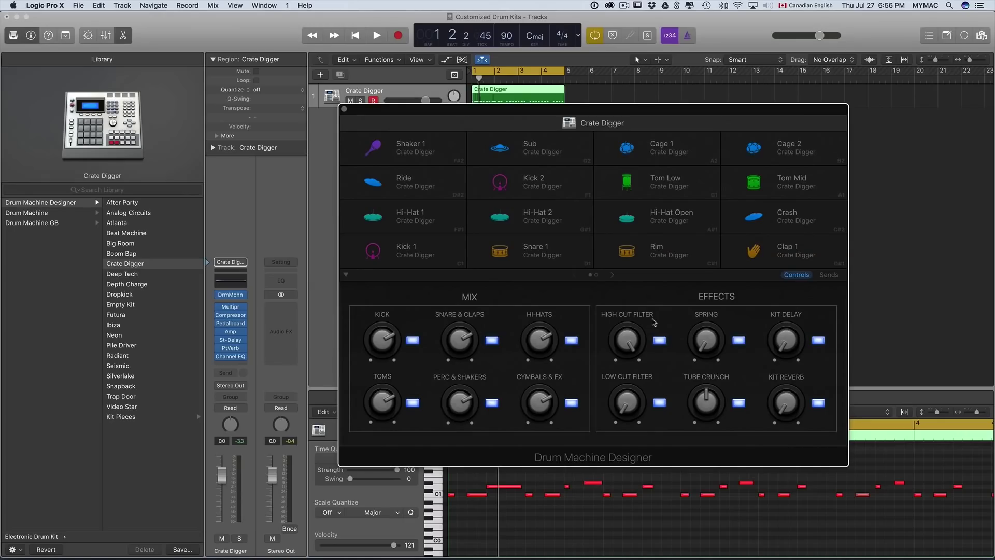
click(415, 252)
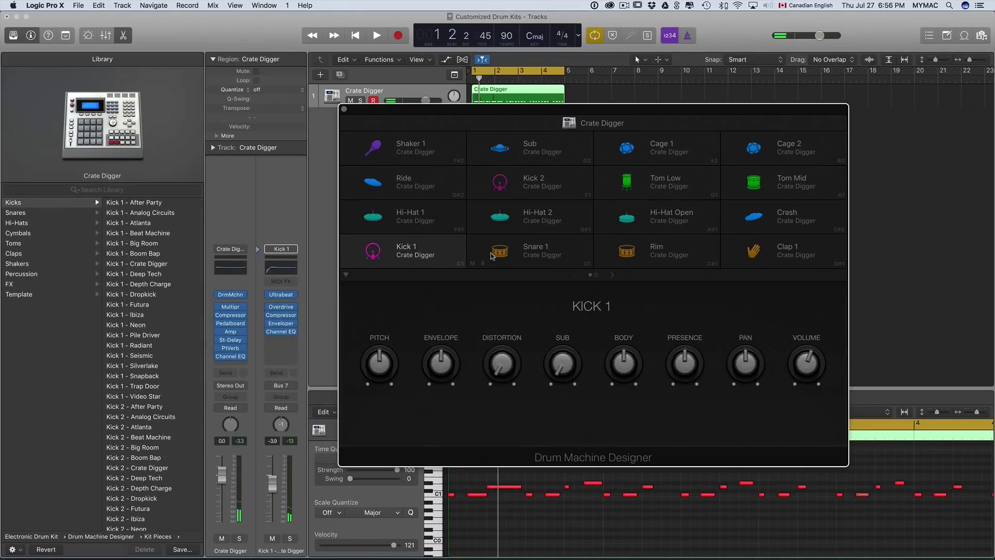
click(513, 250)
click(427, 249)
Step: Set Kick 1's Body to +2.0 dB while watching its Channel EQ's 108 Hz band follow
mouse_move(627, 358)
drag(629, 347, 628, 363)
click(289, 271)
click(288, 271)
mouse_move(620, 363)
mouse_down()
mouse_move(627, 346)
mouse_move(629, 362)
mouse_up()
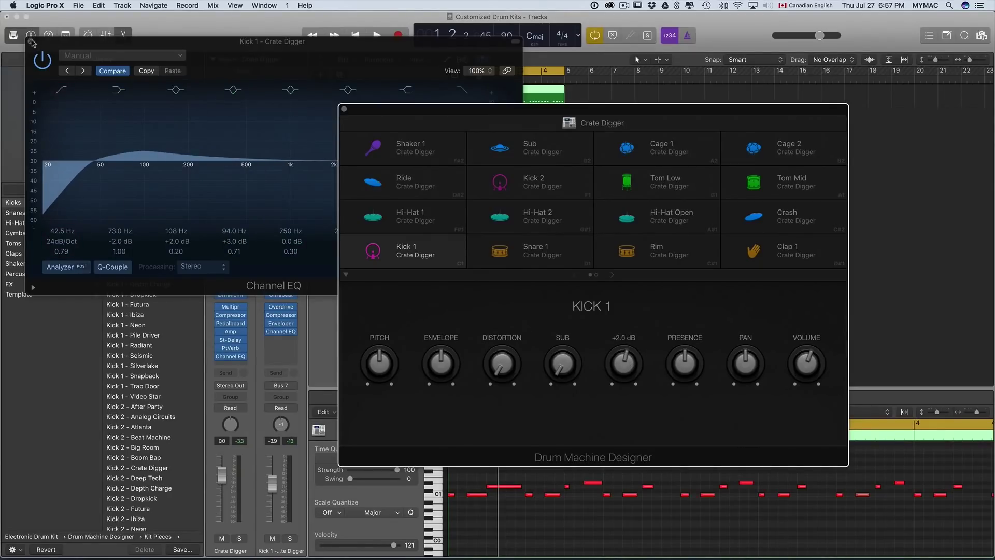
click(31, 41)
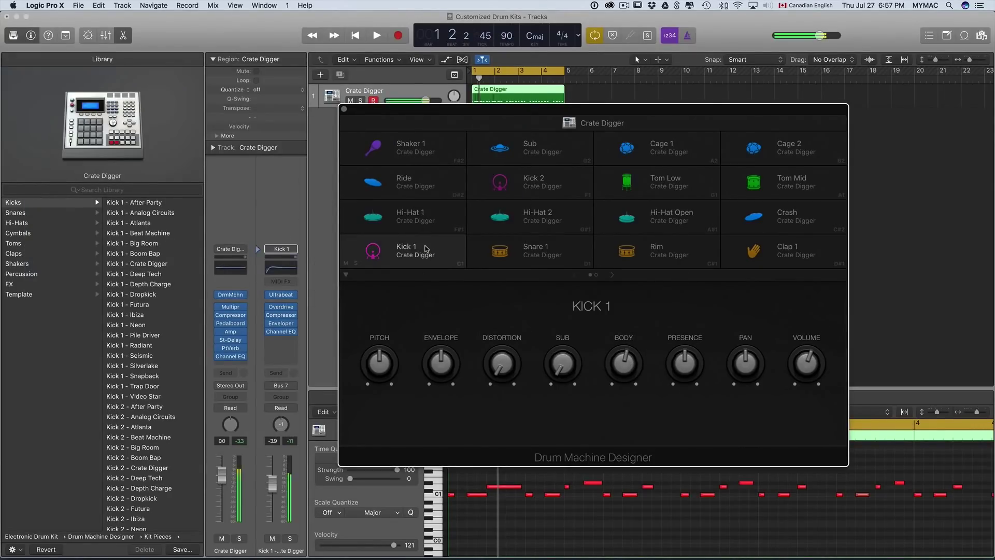
Step: Raise Kick 1's Body to +4.0 dB, auditioning the pad before and after
click(421, 251)
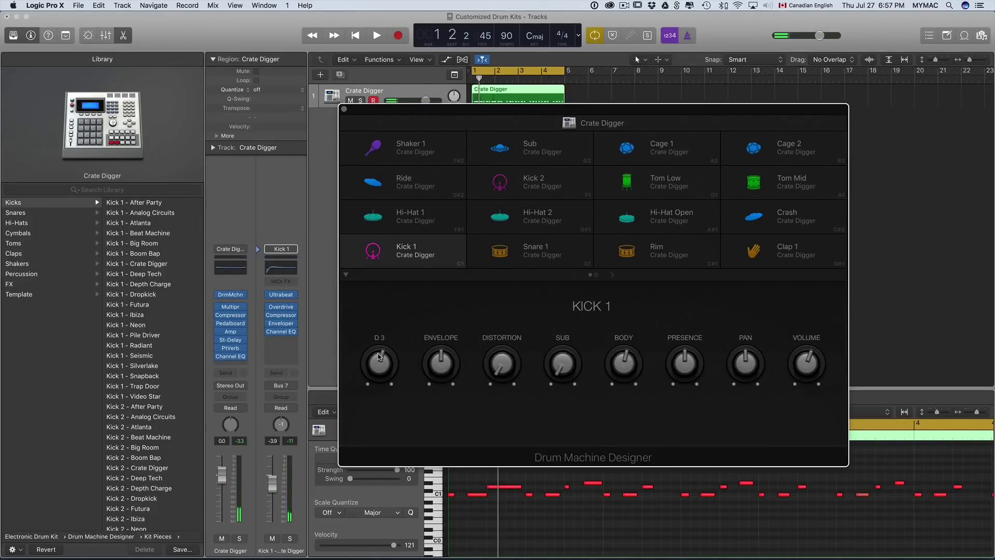
click(391, 250)
drag(623, 365, 625, 360)
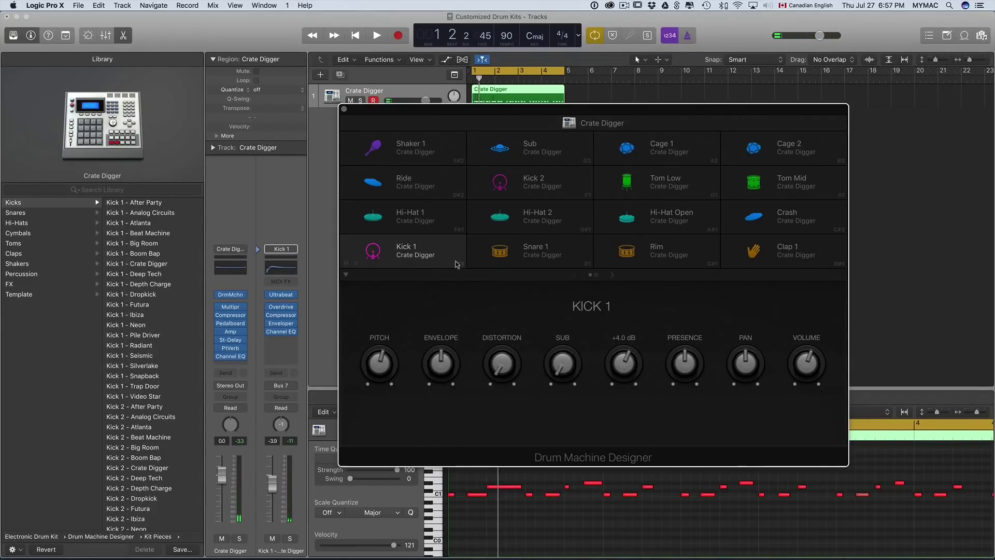
click(424, 251)
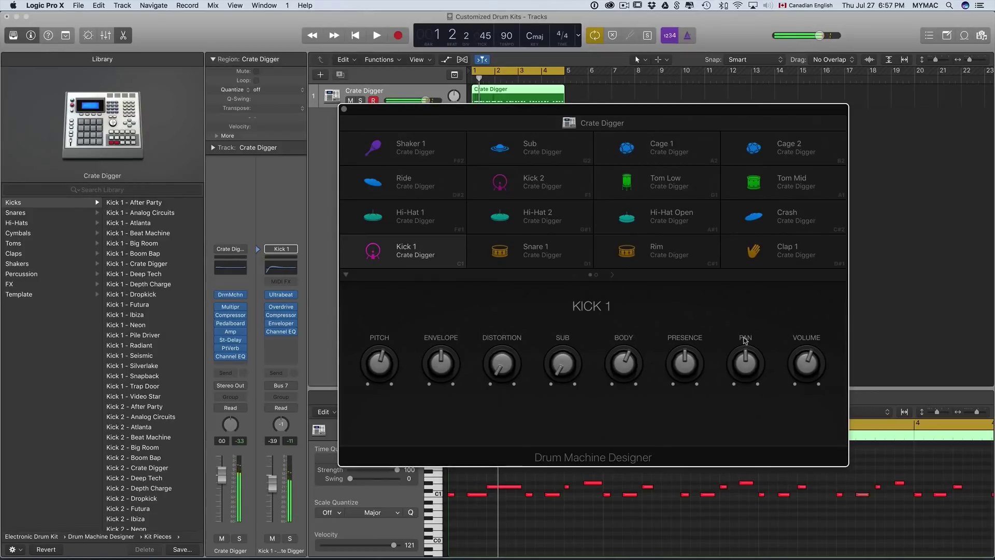
Step: Raise Kick 1's Presence to +3.0 dB, play the beat, then select the Snare 1 pad
drag(683, 364, 684, 358)
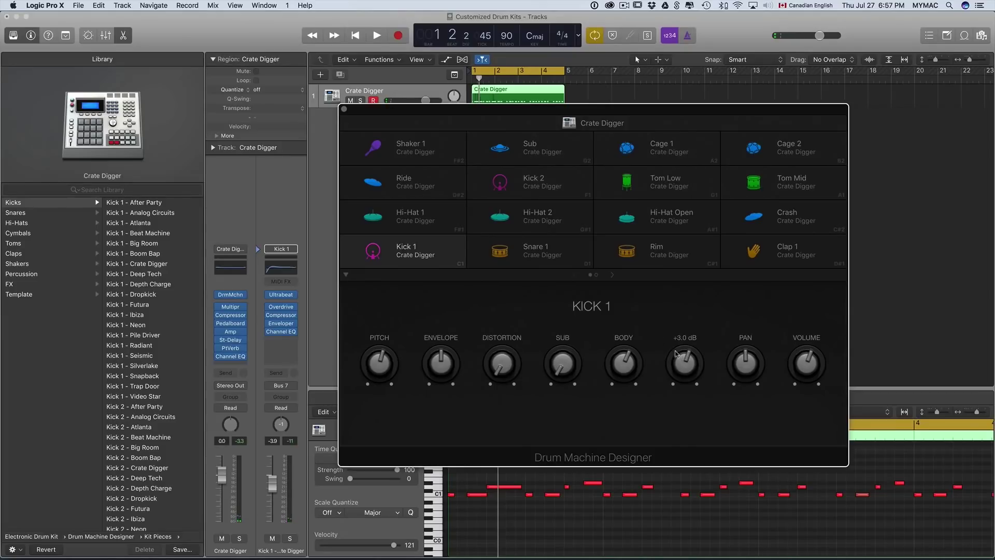
drag(592, 112, 573, 112)
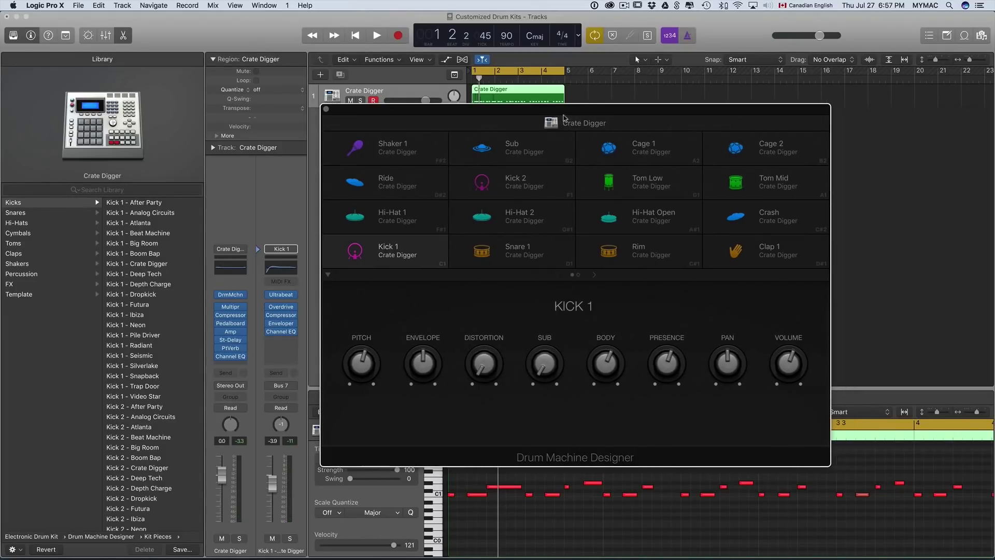
click(408, 255)
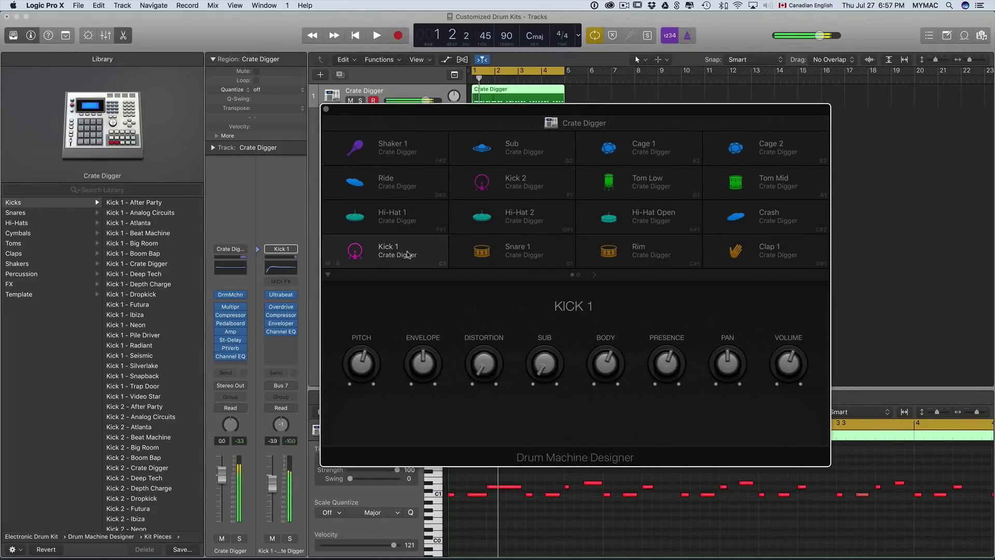
key(space)
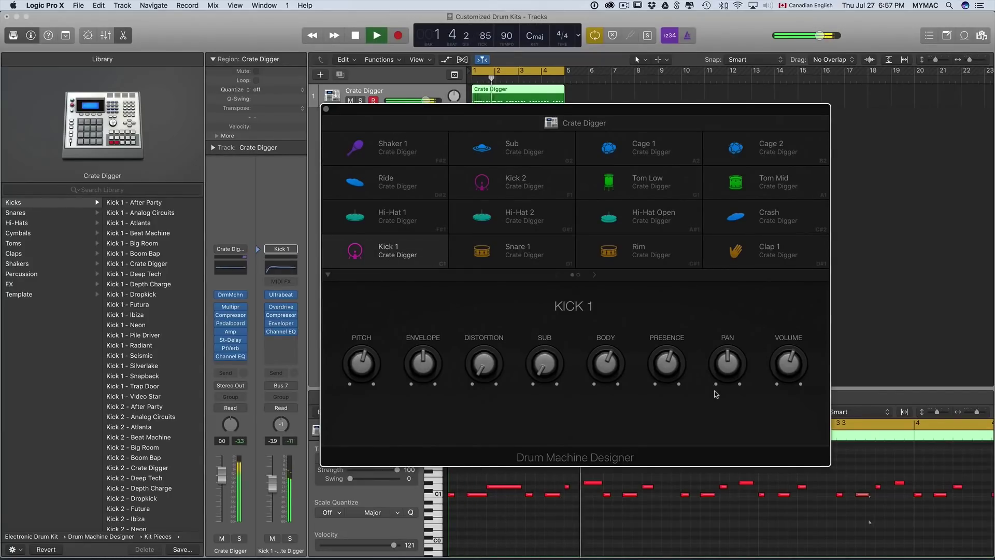
key(Right)
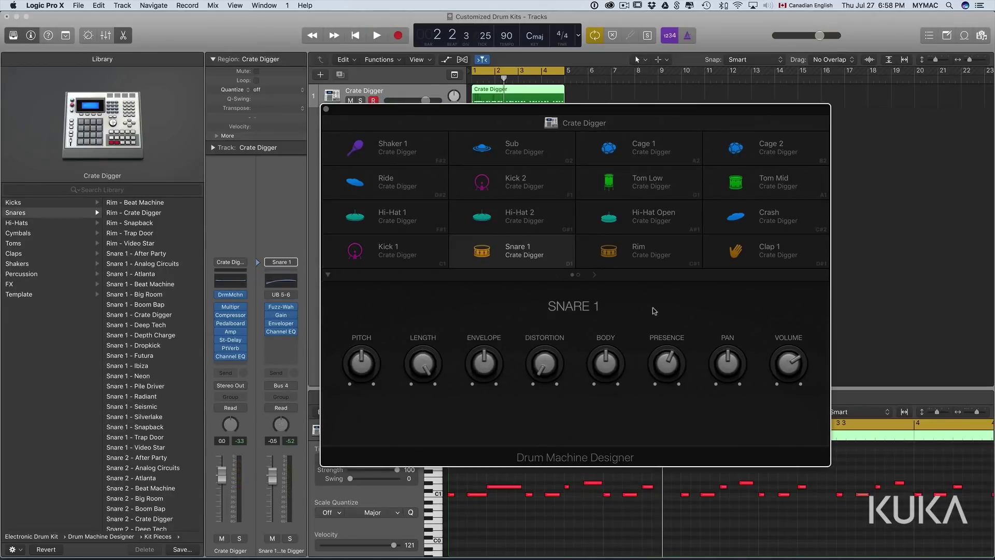
Step: Audition the current Snare 1 sound and browse the Library's snare list
click(570, 254)
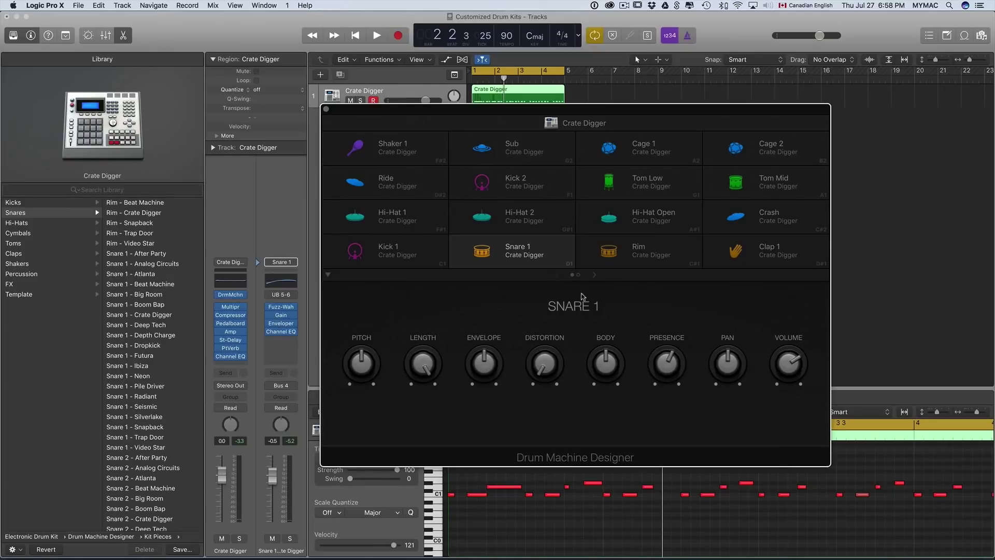
click(570, 252)
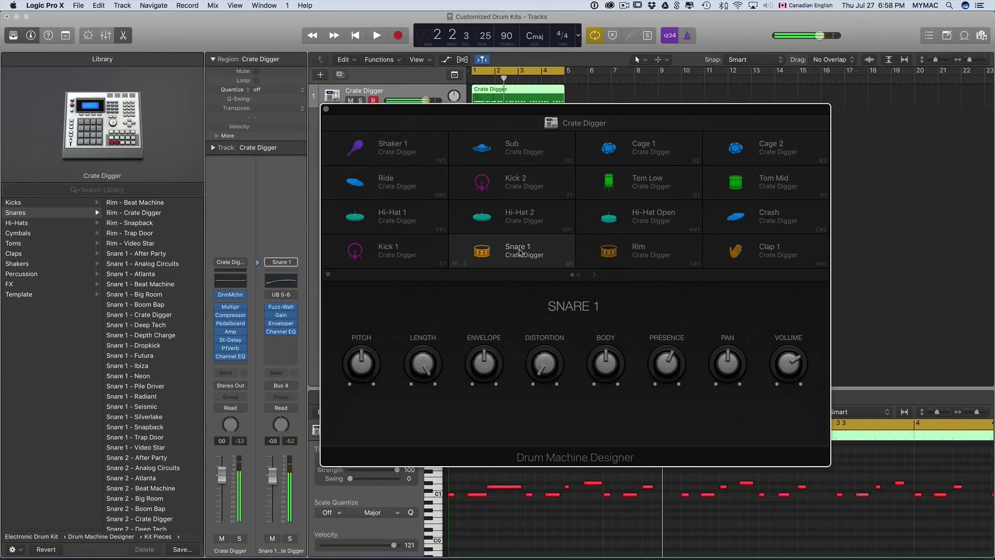
scroll(145, 240, down, 3)
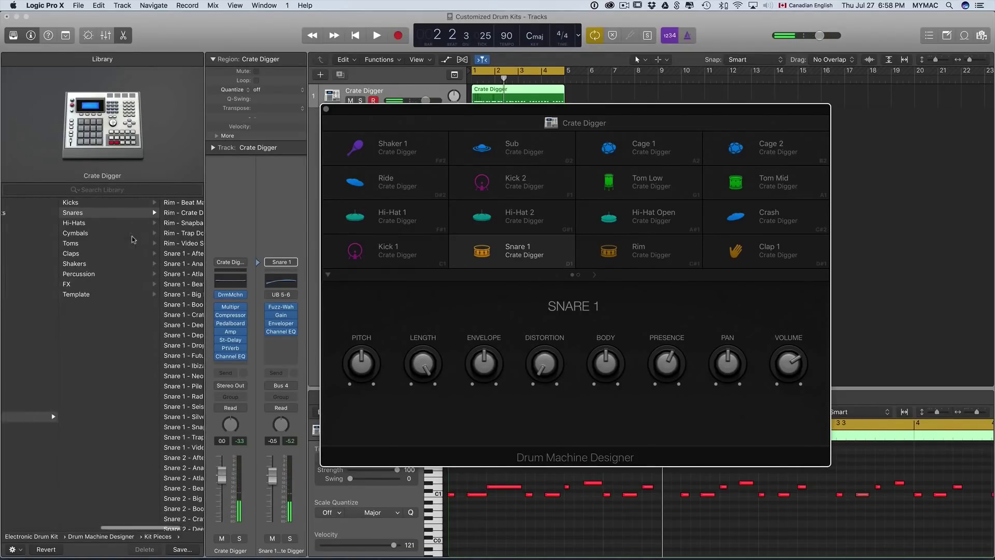
scroll(171, 220, down, 6)
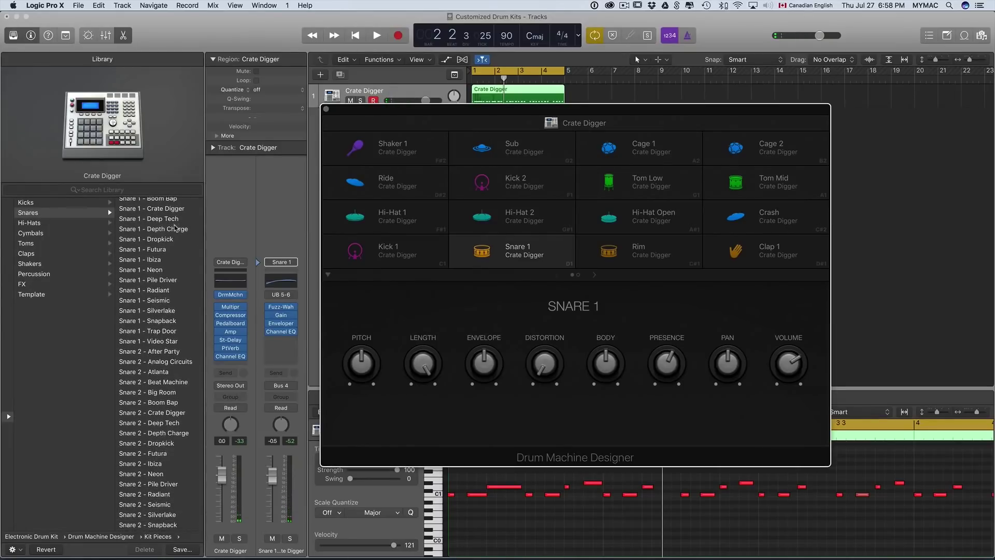
scroll(153, 322, down, 2)
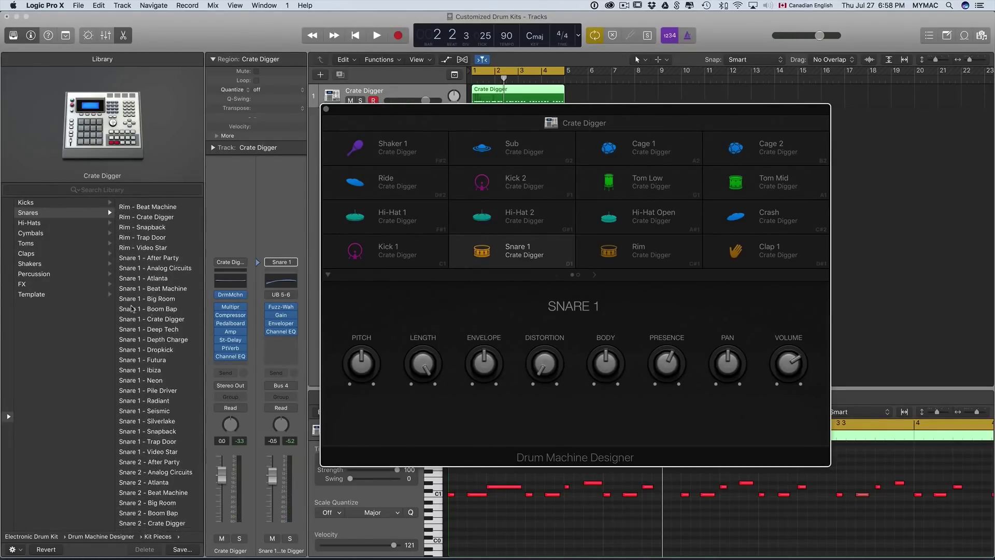
scroll(88, 267, left, 5)
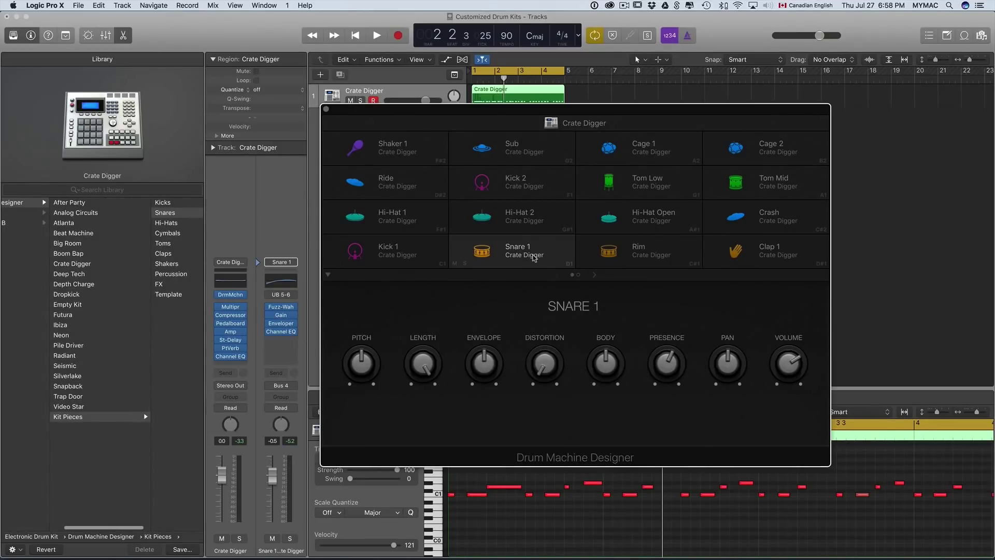
scroll(97, 415, right, 5)
Step: Try the Depth Charge and Ibiza snares, then settle on Snare 1 - Neon and audition it
key(Down)
click(151, 260)
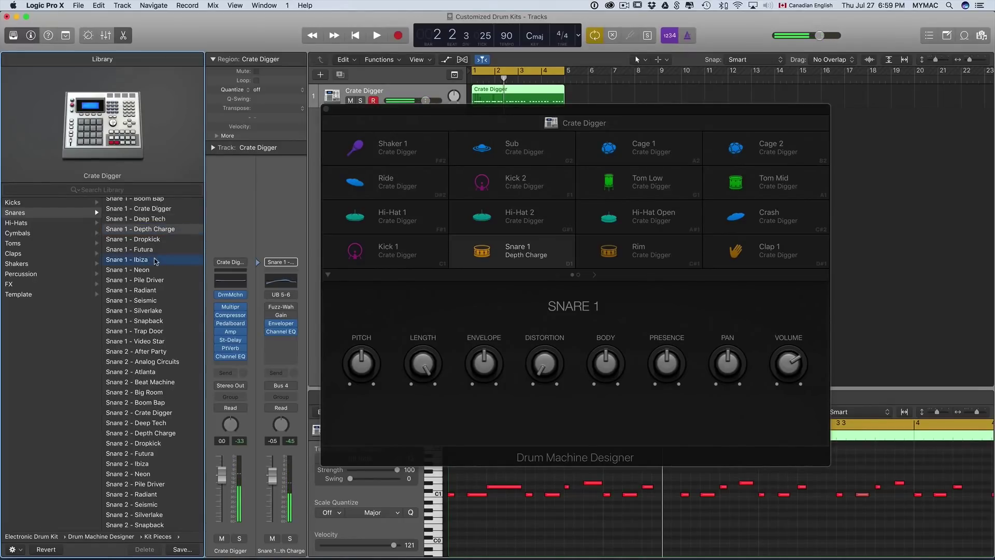
click(167, 271)
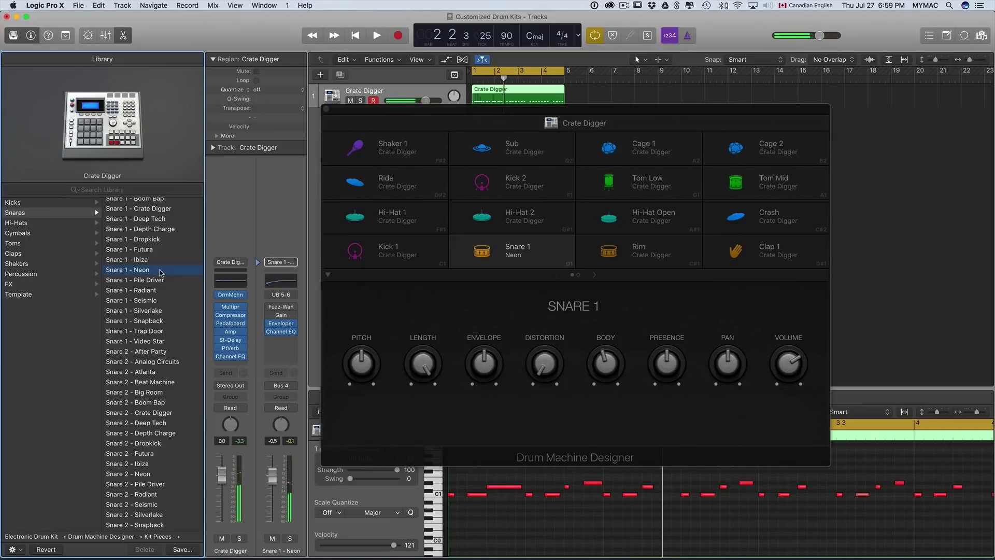
click(477, 257)
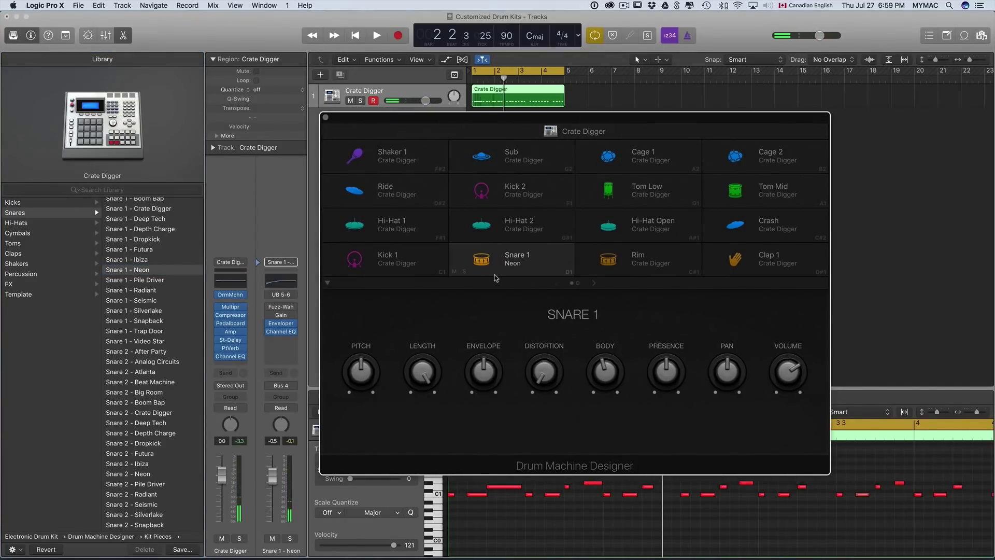
click(487, 268)
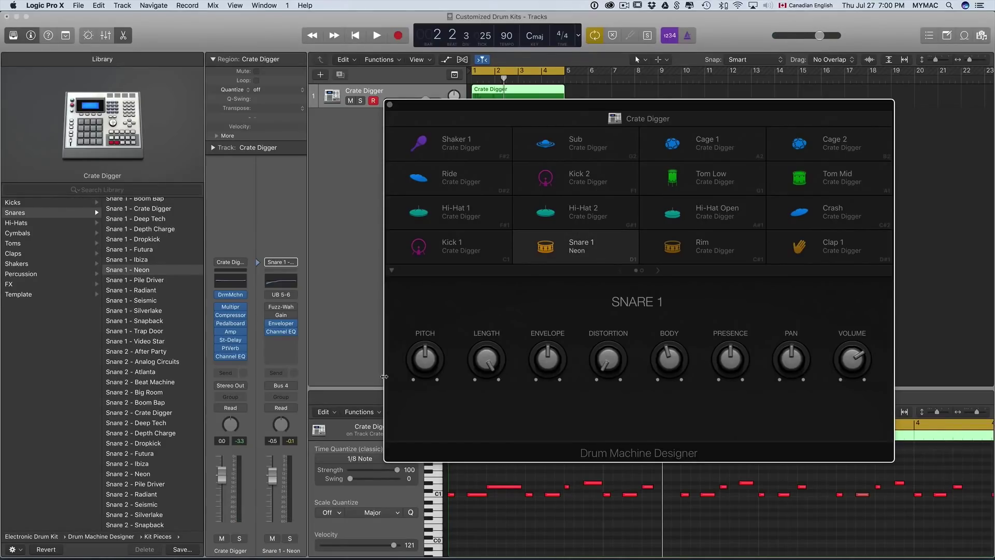
click(584, 261)
key(super+2)
drag(476, 103, 438, 427)
click(700, 30)
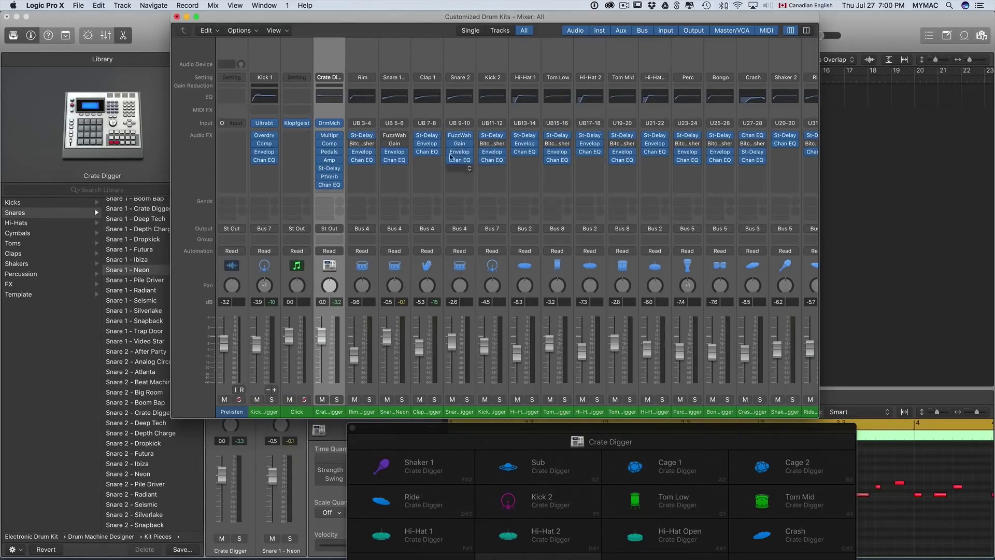
click(176, 17)
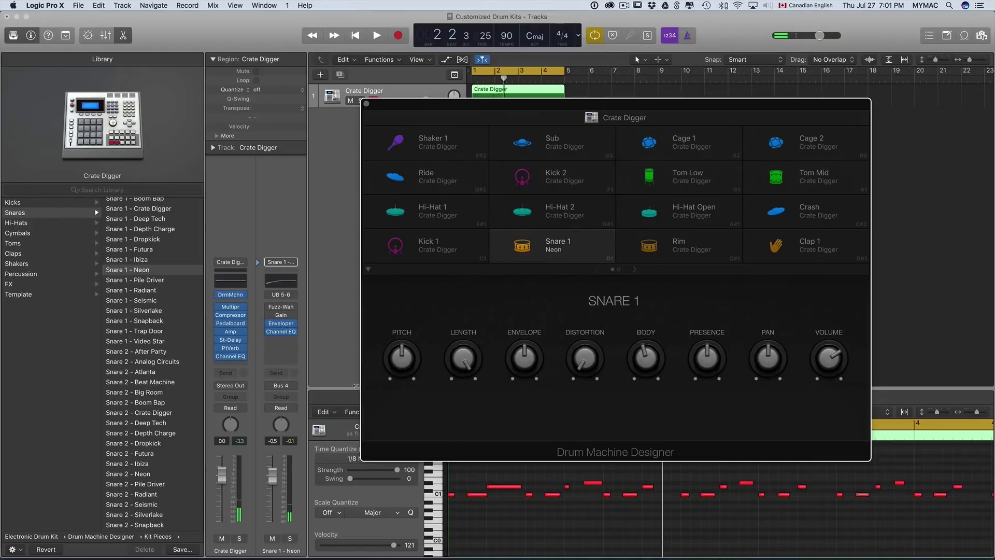
Step: Insert a SilverVerb reverb in the Snare 1 channel strip's Audio FX slot
click(294, 339)
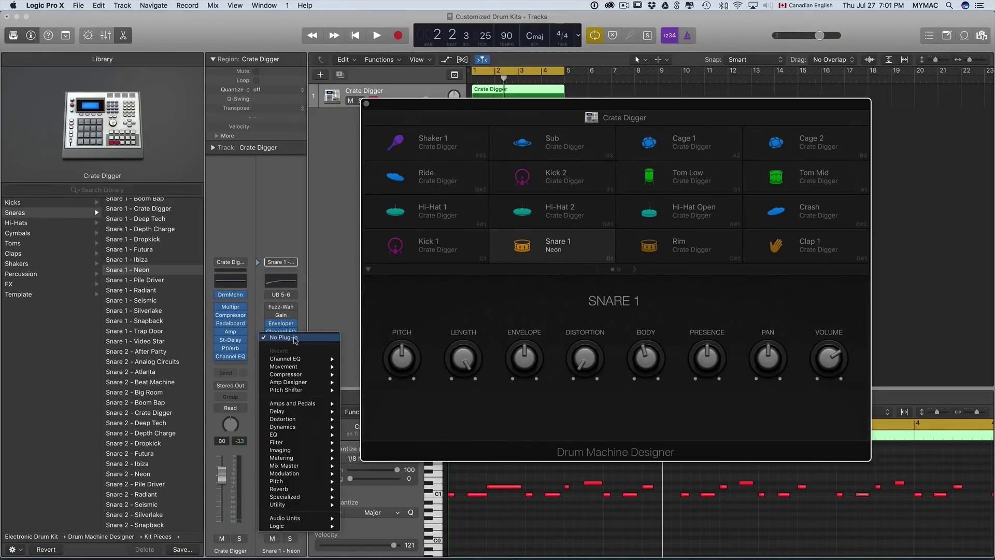
mouse_move(298, 492)
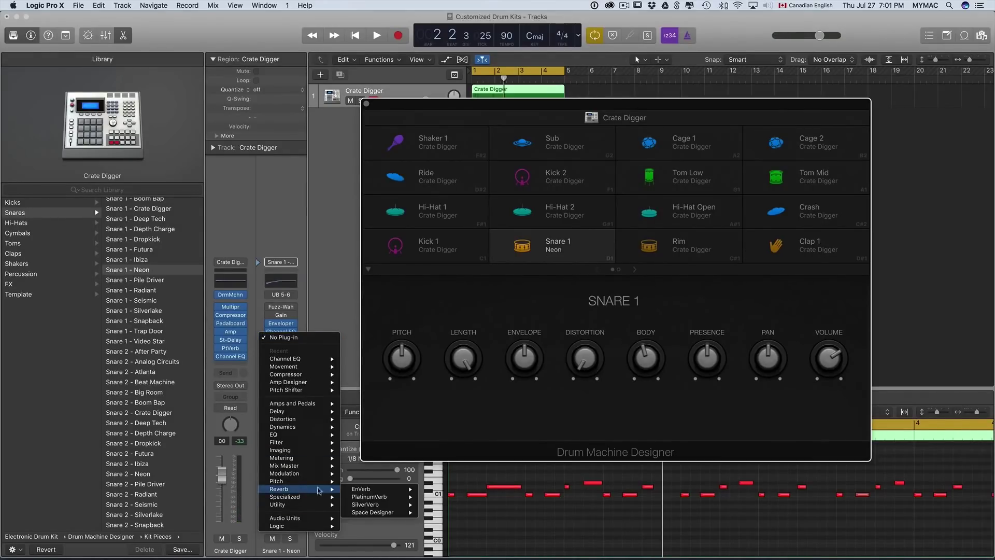
click(442, 510)
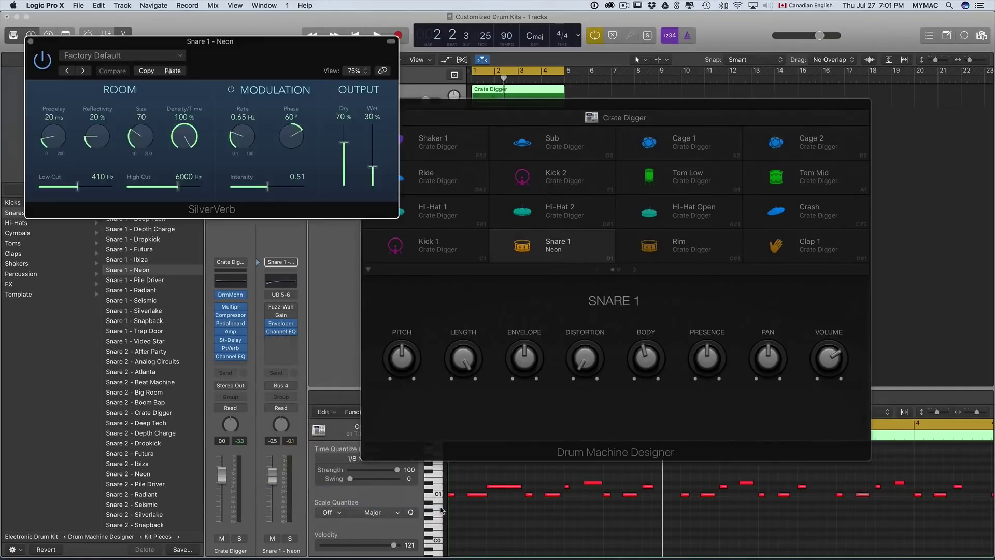
click(532, 244)
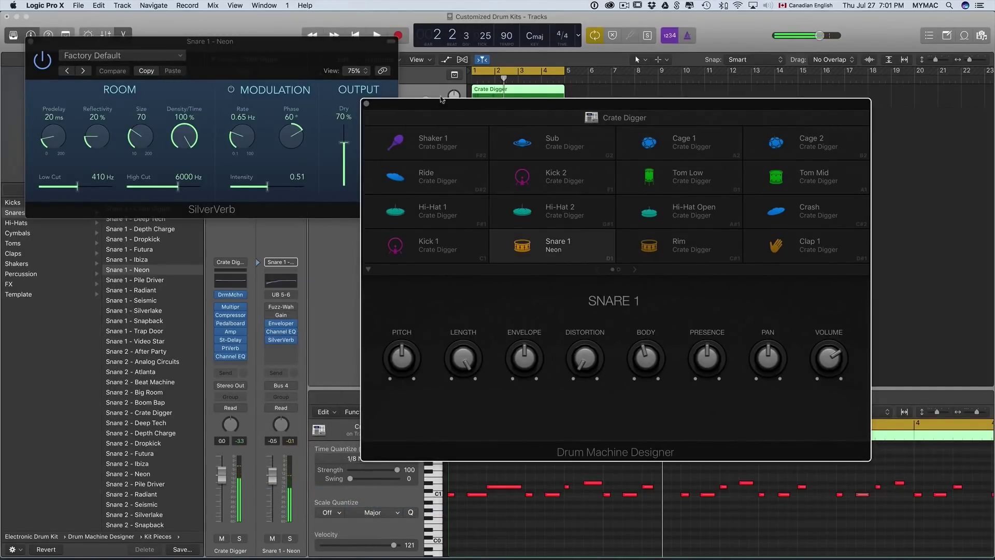
drag(441, 100, 484, 95)
Step: Set the SilverVerb Size to 68 and Wet to about 16%, auditioning it during playback
click(375, 178)
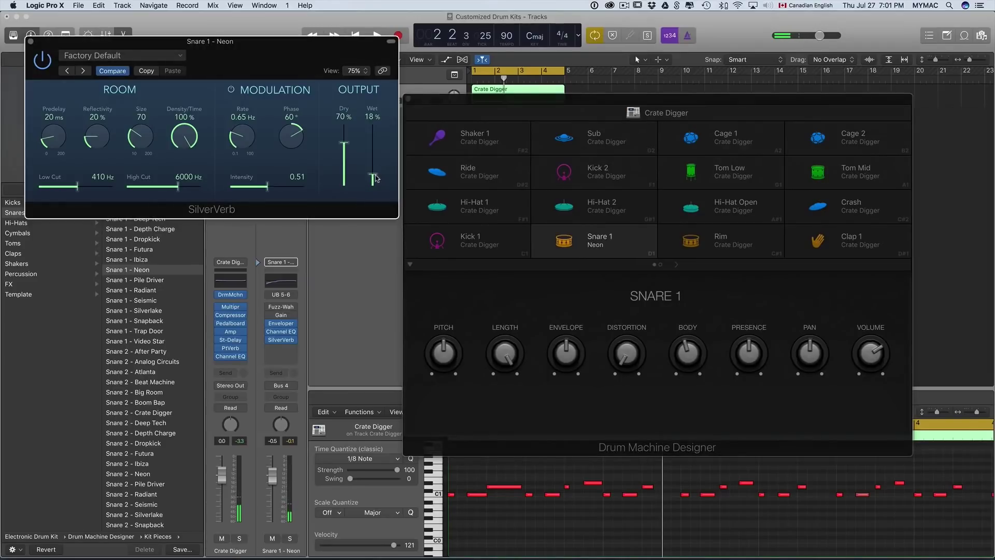
drag(124, 131, 134, 149)
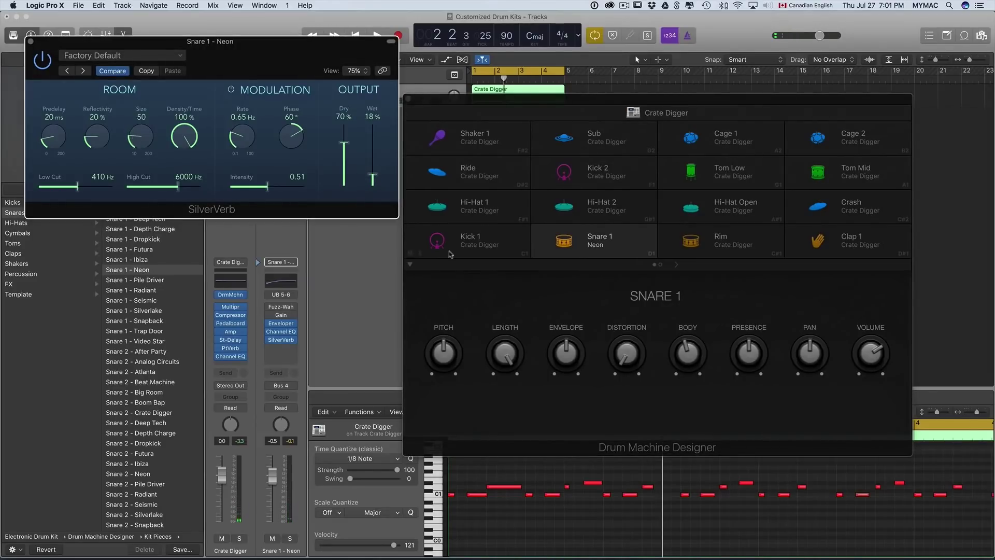
click(549, 239)
drag(511, 101, 549, 114)
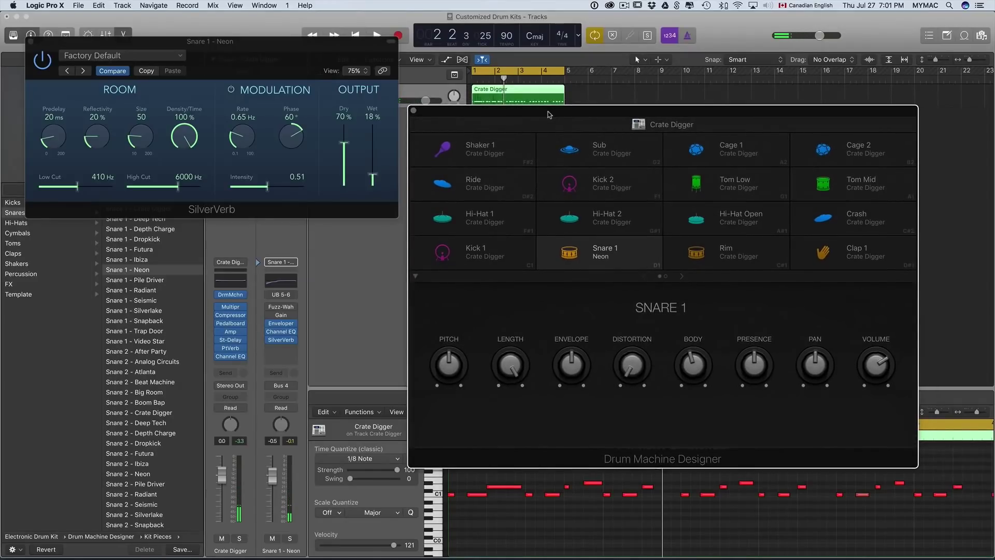
key(space)
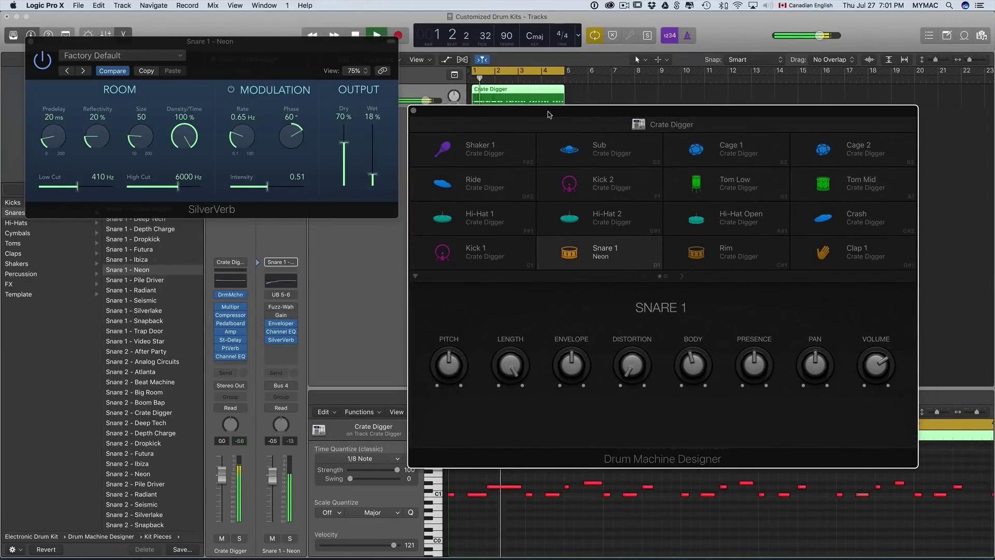
drag(145, 143, 143, 132)
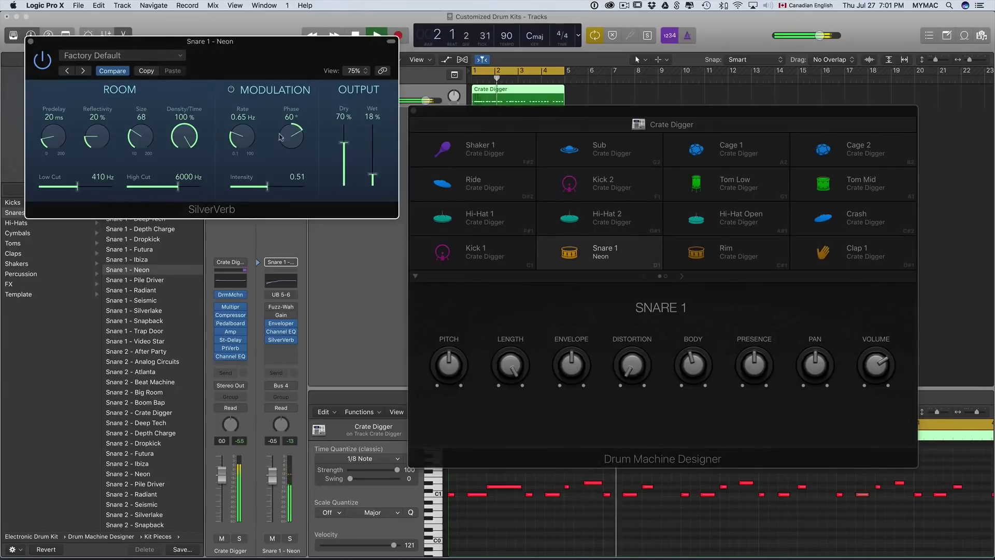
drag(373, 178, 376, 182)
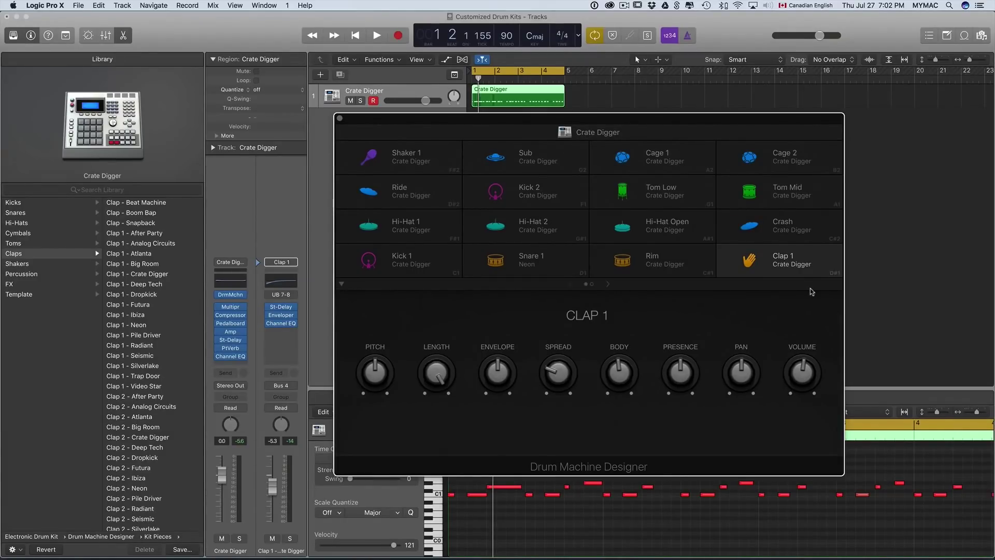
Step: Drag AVB_Abrasive_Clap.wav from Finder's Claps folder onto the Clap 1 pad
key(super+Tab)
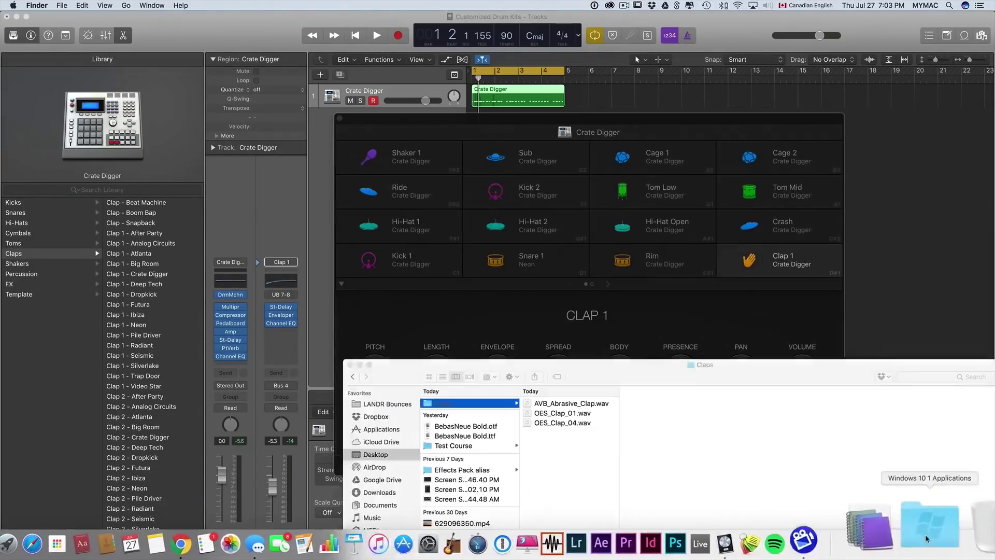
drag(555, 473, 756, 261)
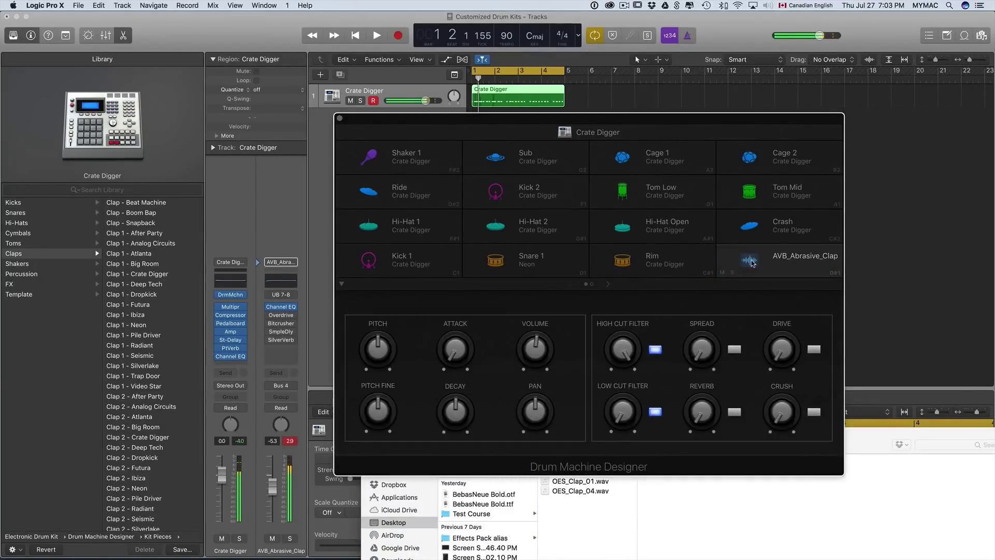
key(super+Tab)
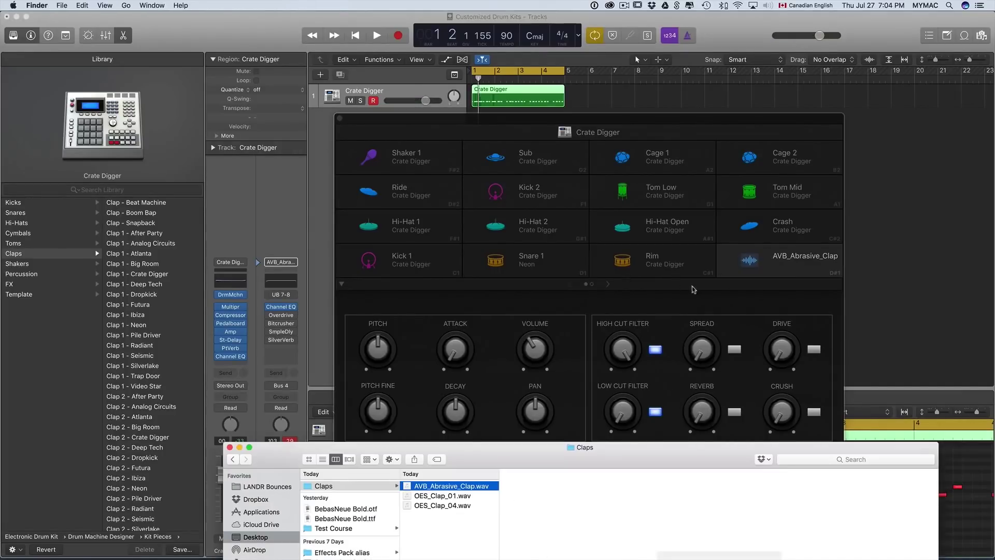
click(760, 296)
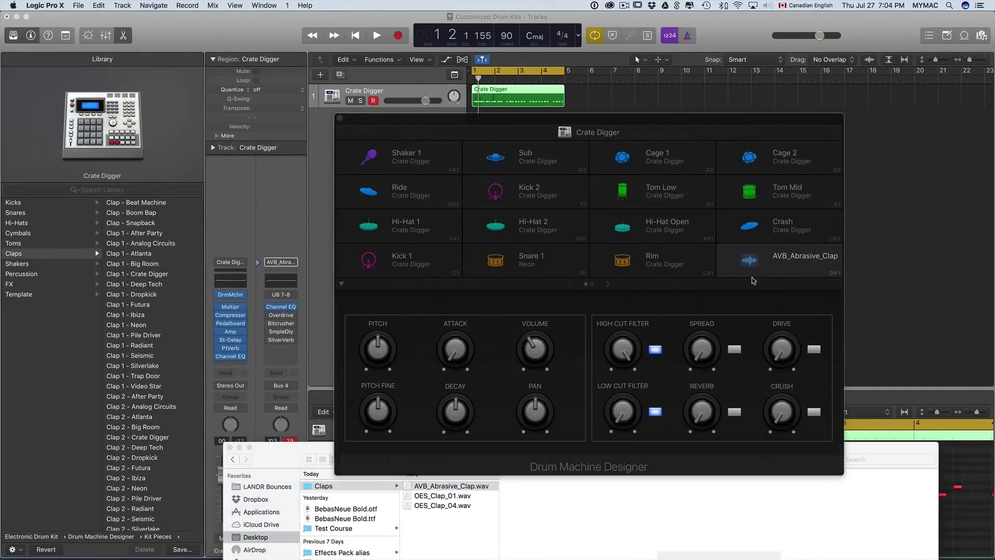
Step: Lower the AVB_Abrasive_Clap pad's volume to about -17 dB and audition it against the playing beat
drag(534, 343, 527, 359)
click(754, 262)
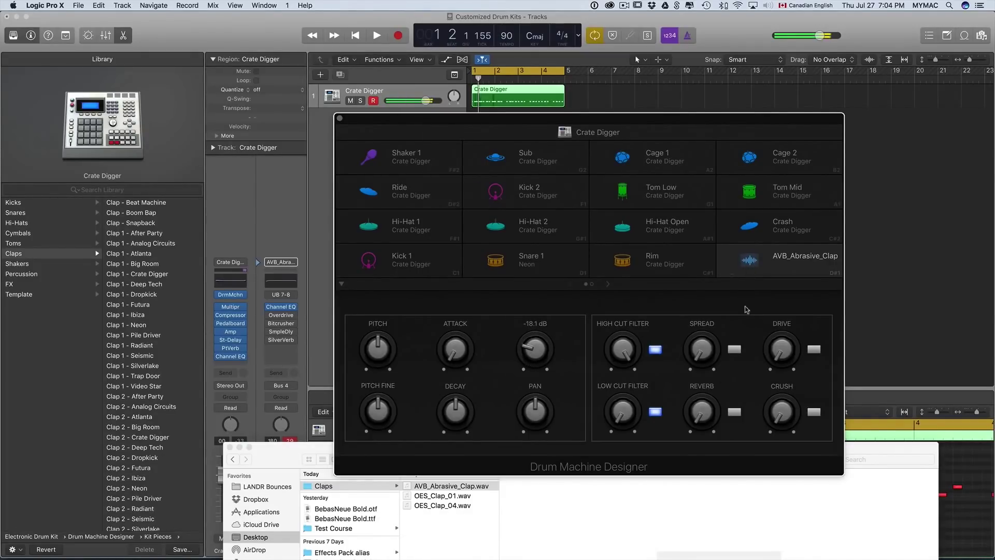
key(space)
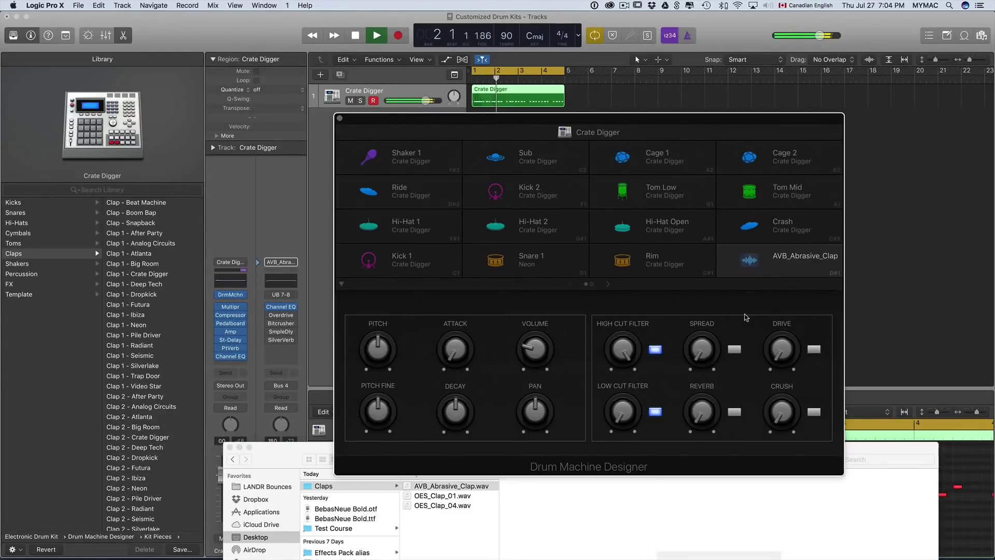
drag(624, 417, 622, 406)
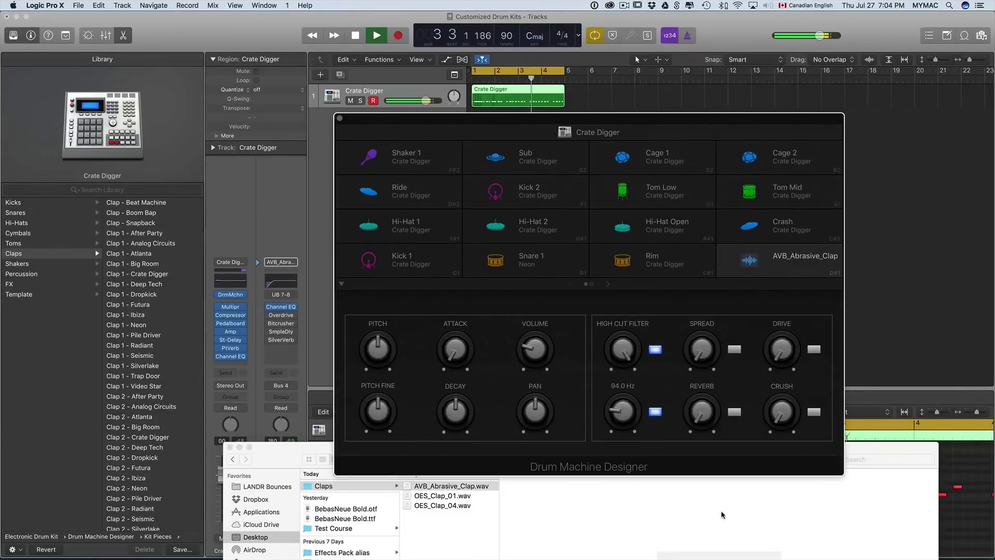
key(space)
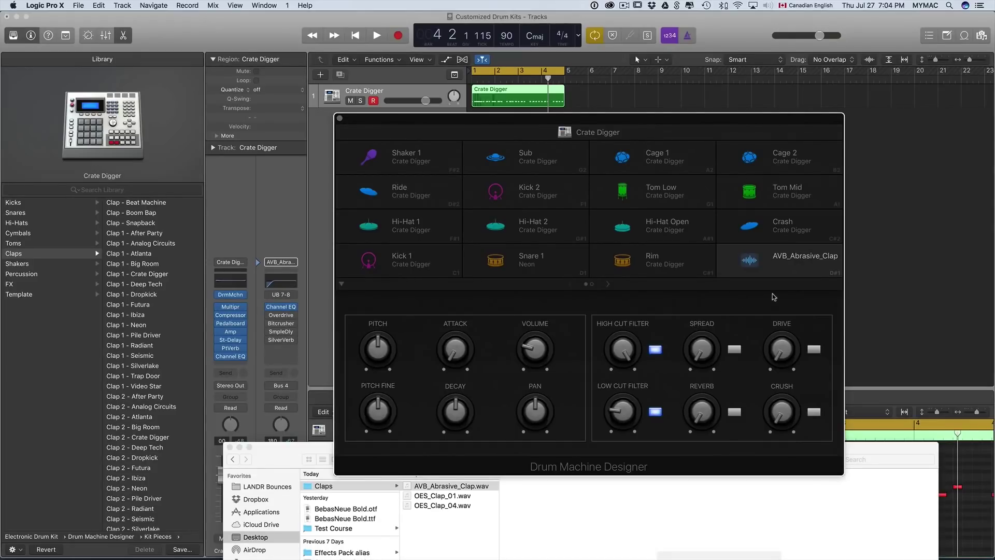
Step: Raise the clap's high cut to 17400 Hz and its low cut filter to about 240 Hz
mouse_move(624, 355)
drag(622, 354, 626, 354)
drag(630, 419, 629, 410)
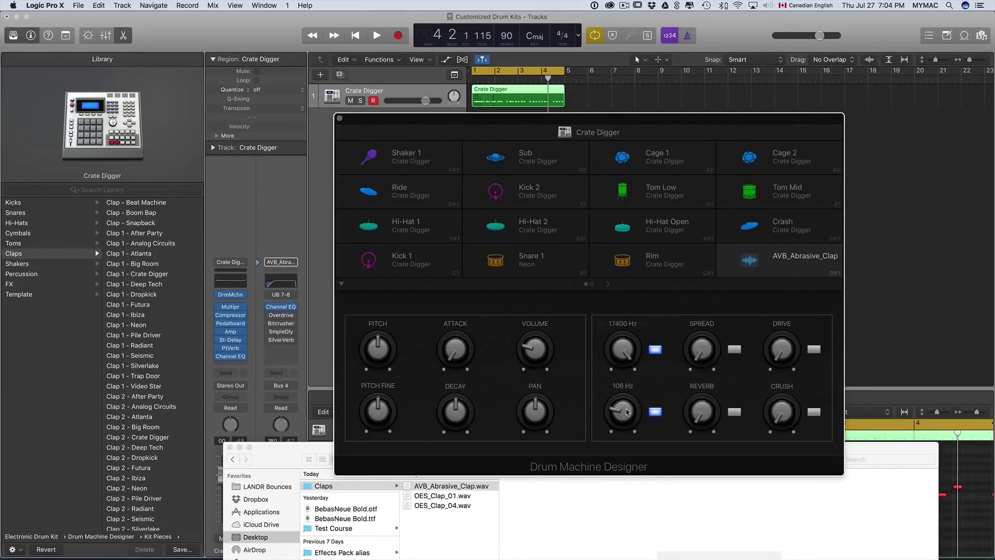
click(320, 344)
drag(622, 419, 622, 400)
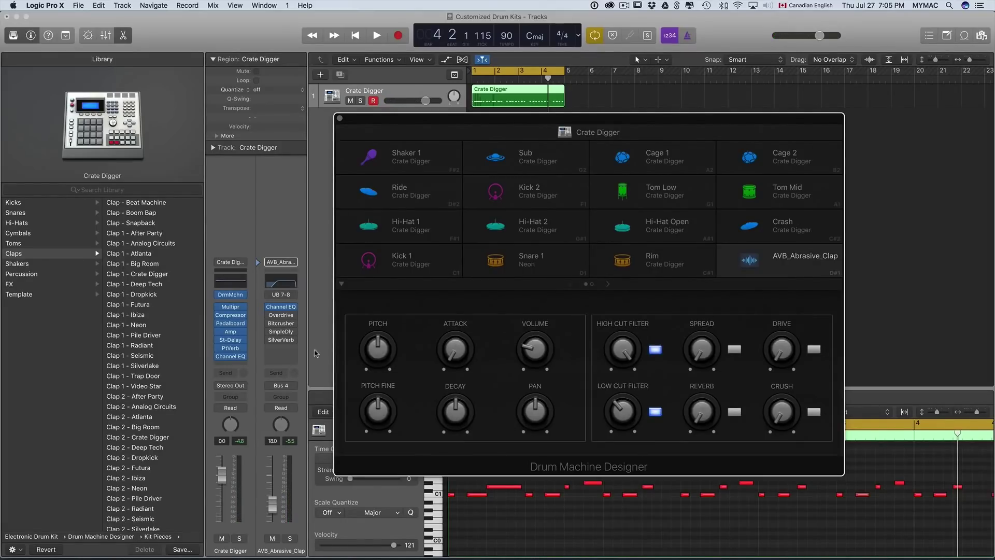
click(283, 348)
Step: Add a stereo Tape Delay after SilverVerb on the clap channel, set to 1/16 notes with about 33% feedback
mouse_move(306, 420)
mouse_move(381, 436)
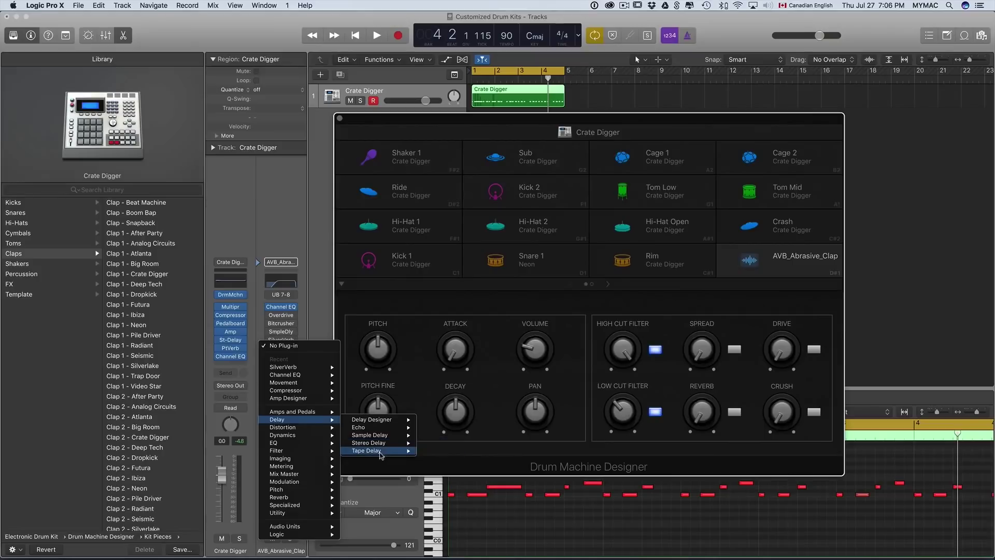
click(438, 452)
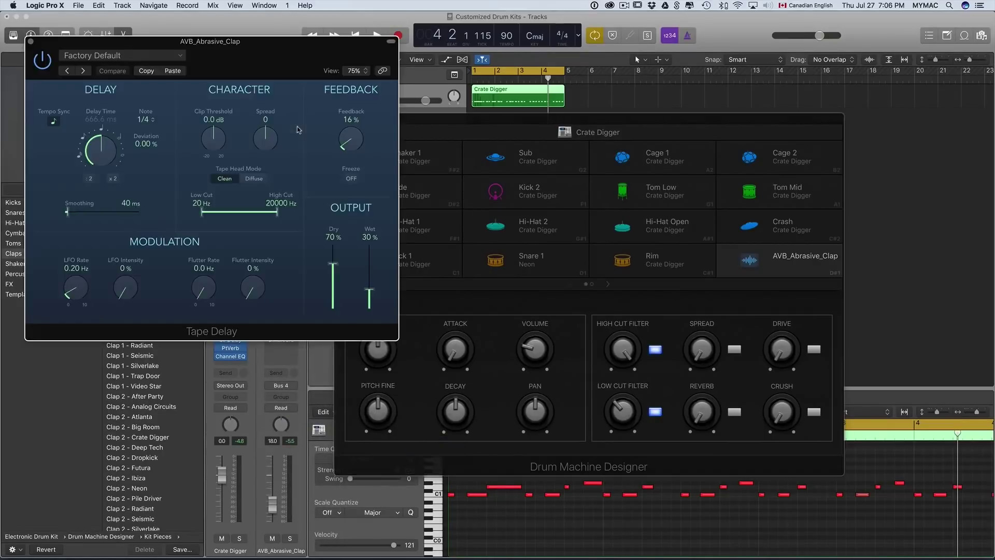
click(146, 119)
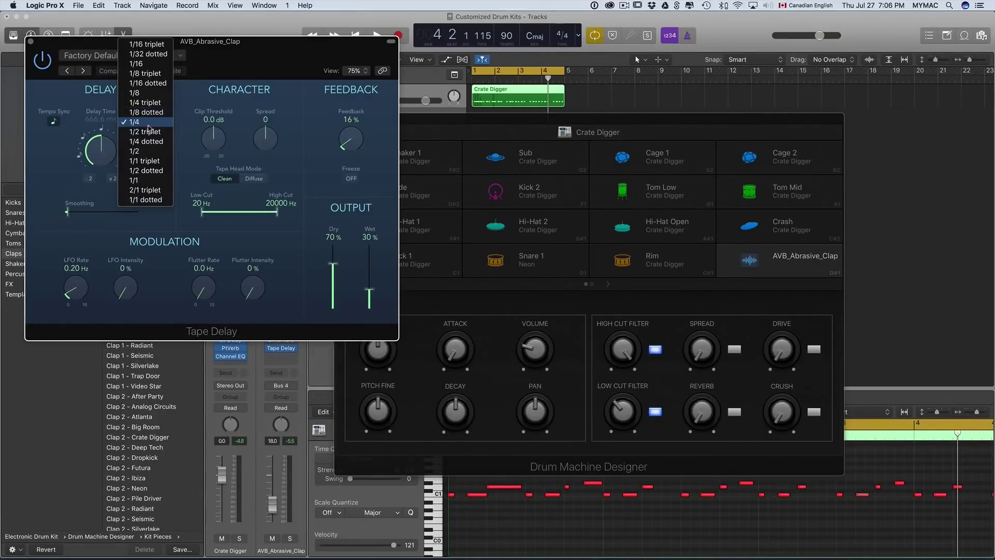
click(145, 63)
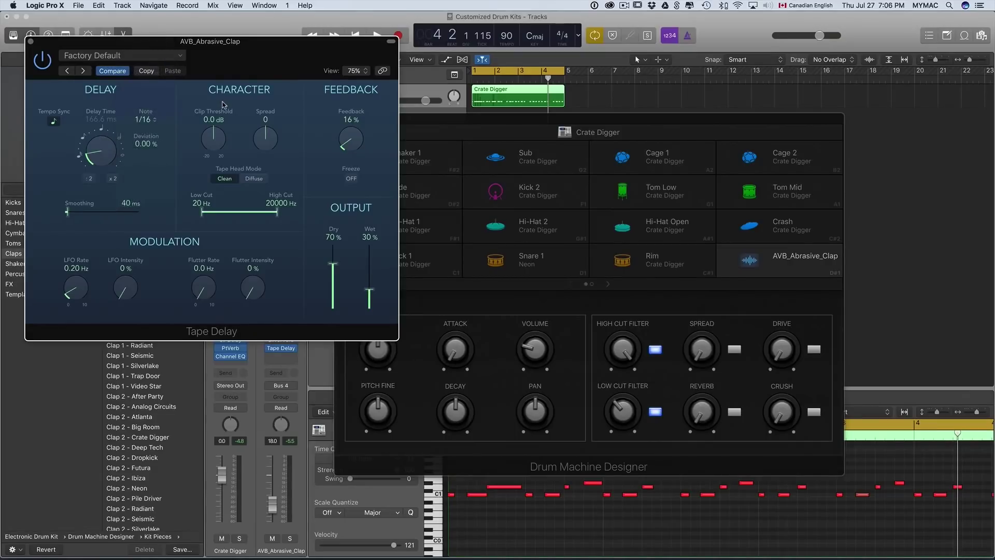
key(space)
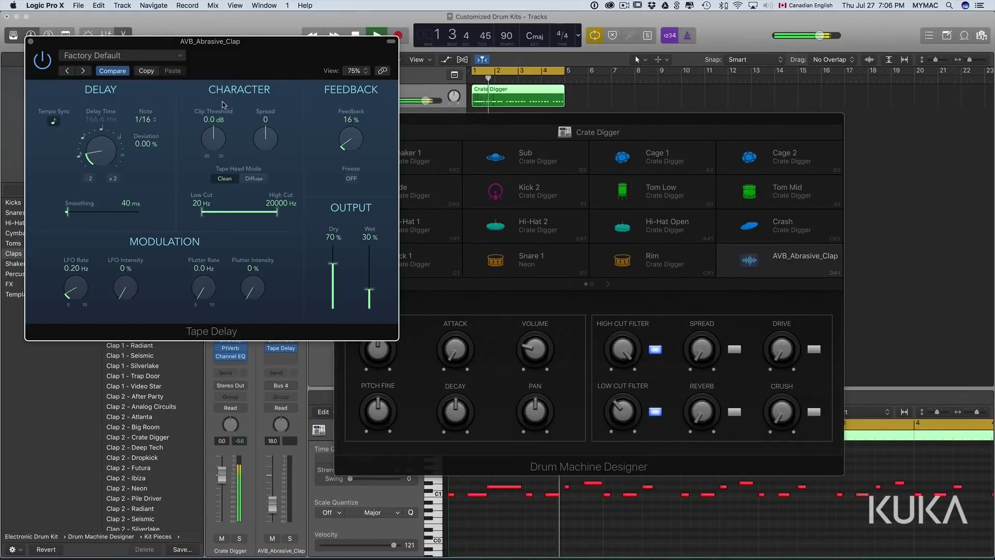
drag(350, 141, 349, 131)
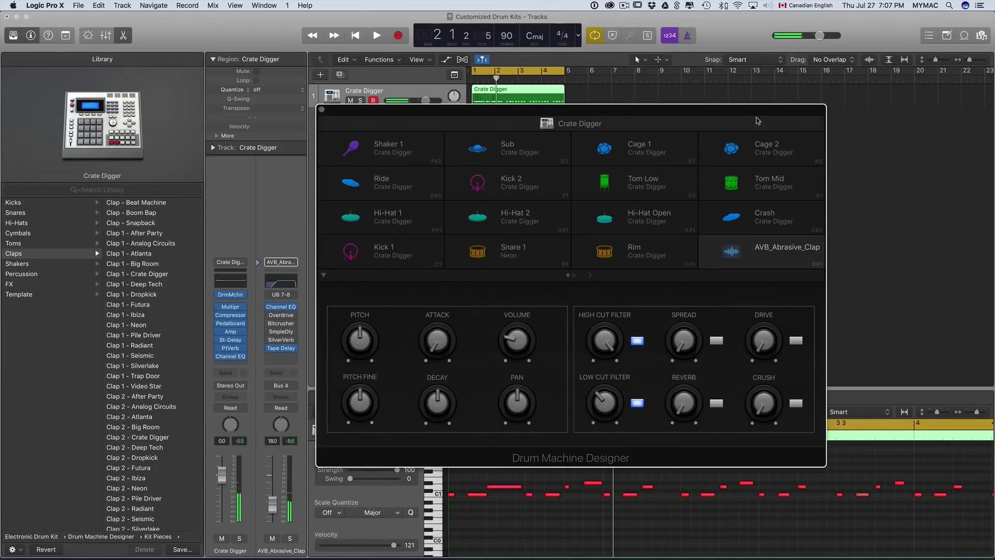
Step: Switch Drum Machine Designer from the pad view to the Crate Digger kit's overall Mix and Effects controls
click(760, 112)
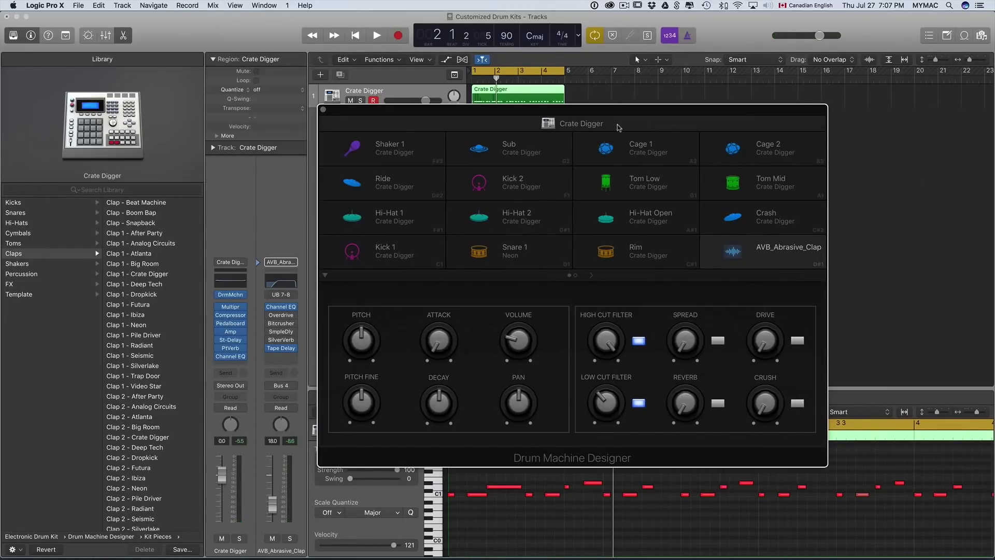
drag(651, 109, 651, 111)
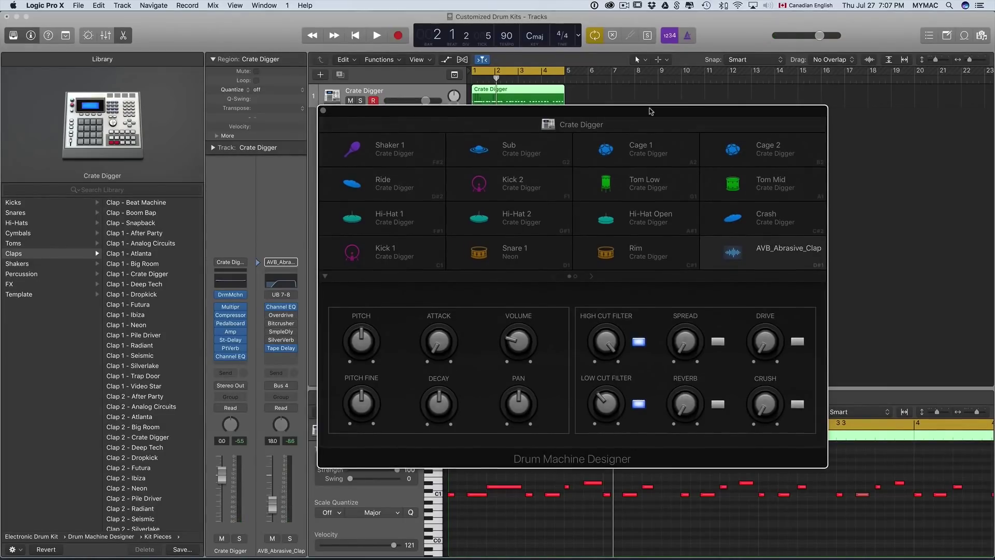
click(627, 128)
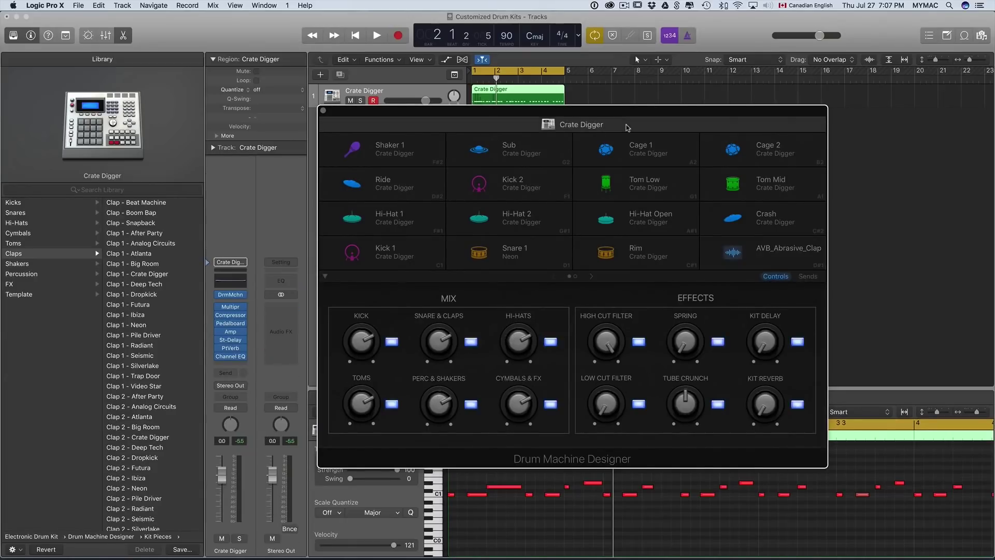
click(617, 252)
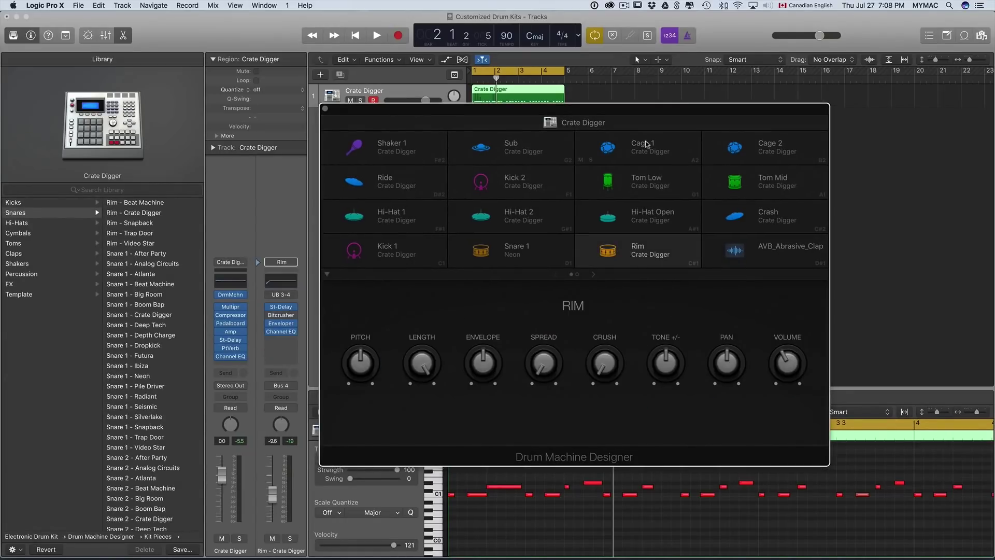
click(649, 127)
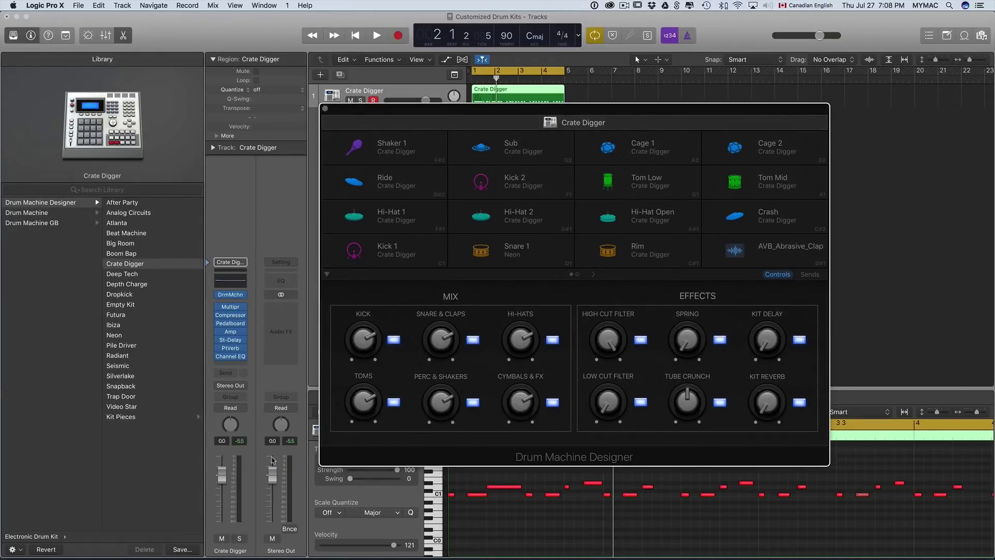
Step: Save the customised kit from the Library as the user patch 'Kuka's Retro Kit'
click(181, 549)
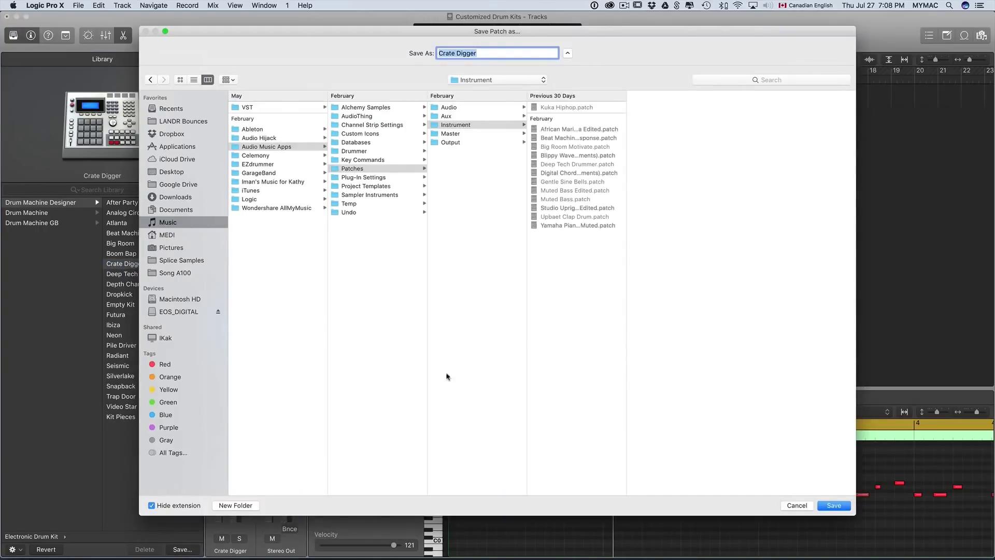
text(Kuka's Retro Drum)
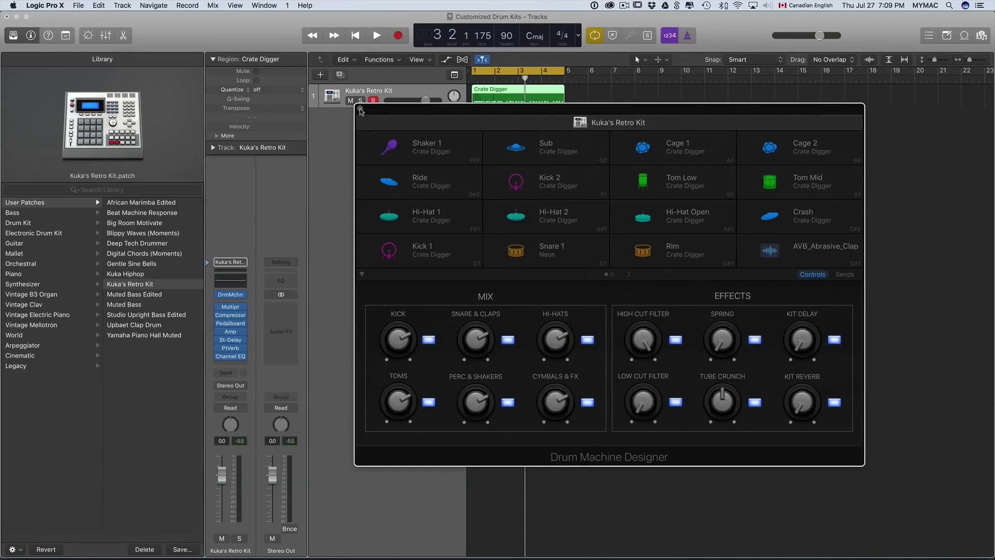
click(360, 110)
click(639, 178)
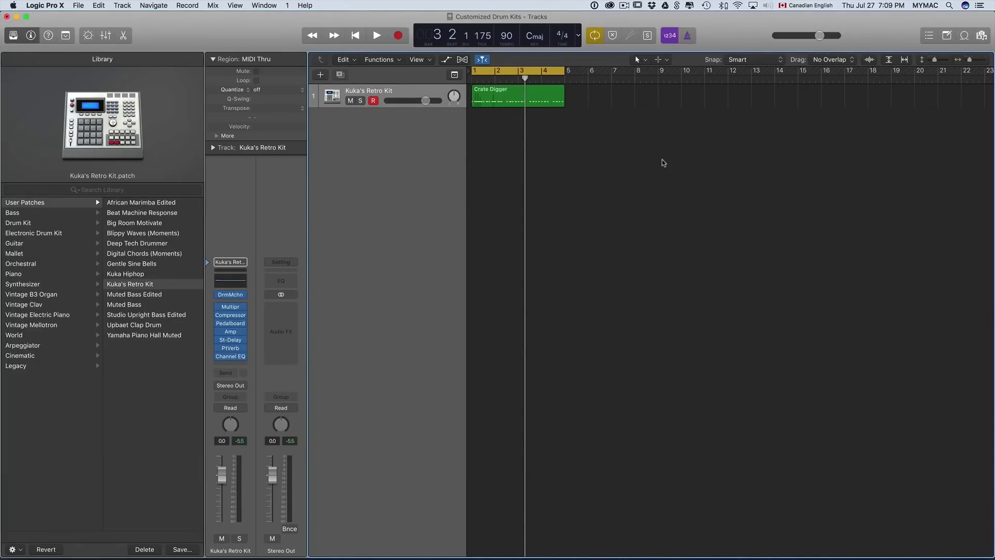
key(space)
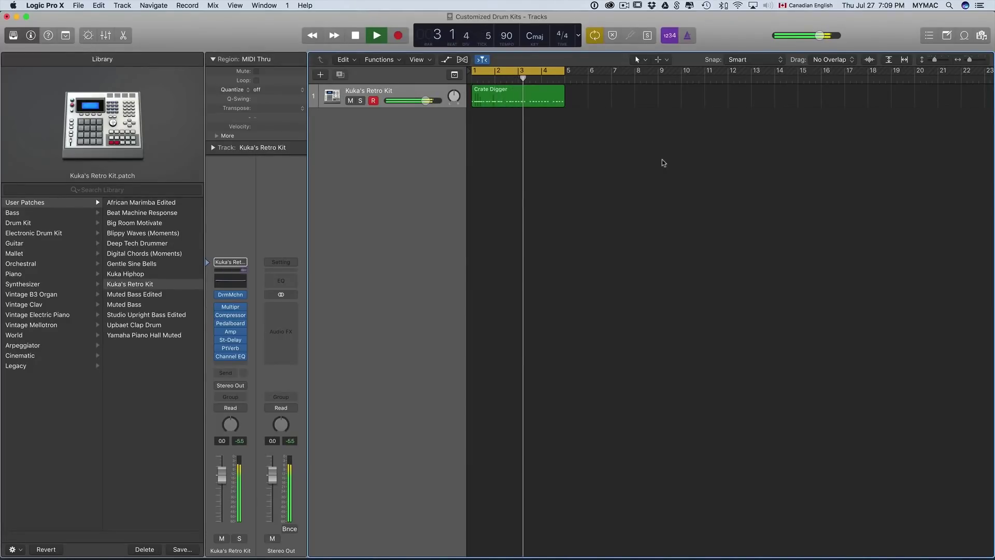
key(space)
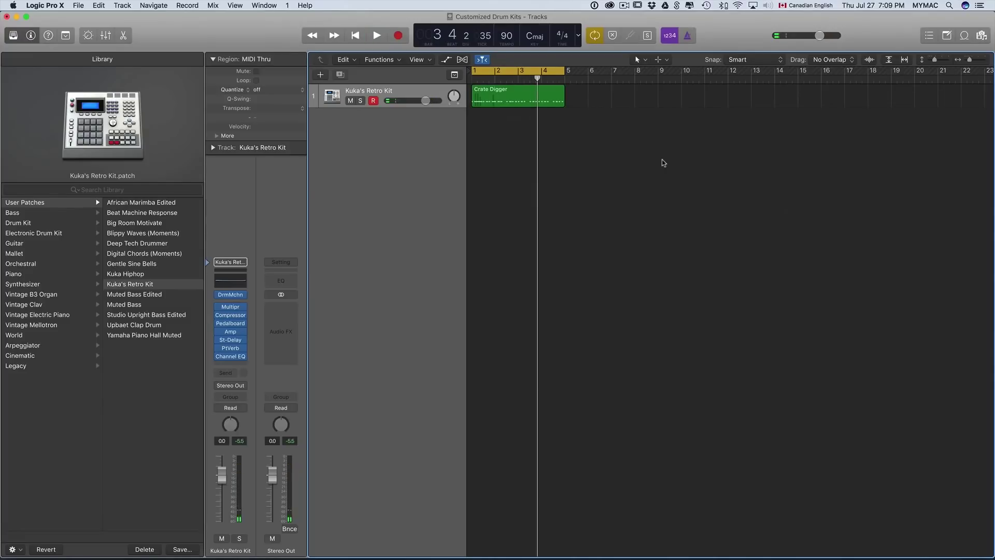